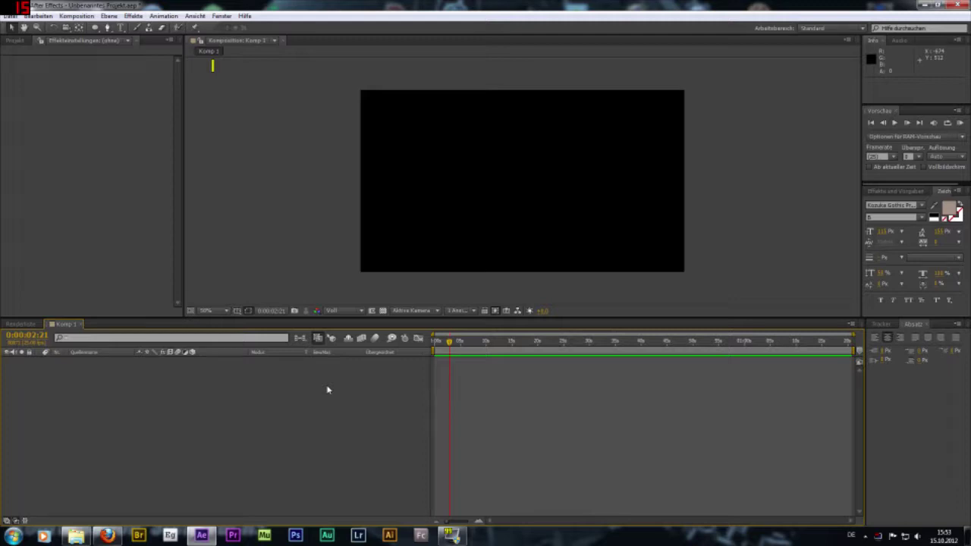
- Create a text layer reading 'INTRO' in the composition
click(120, 28)
click(412, 183)
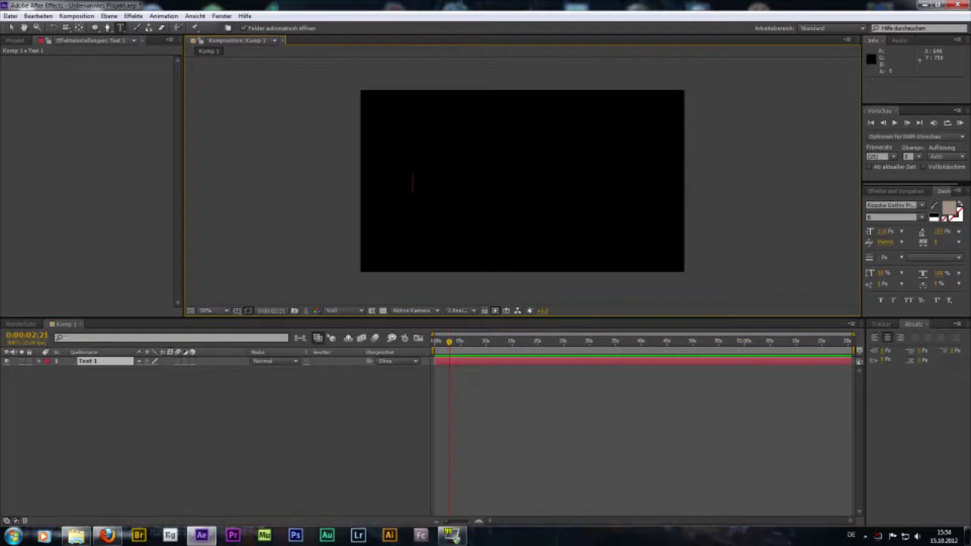
text(INTRO)
click(11, 28)
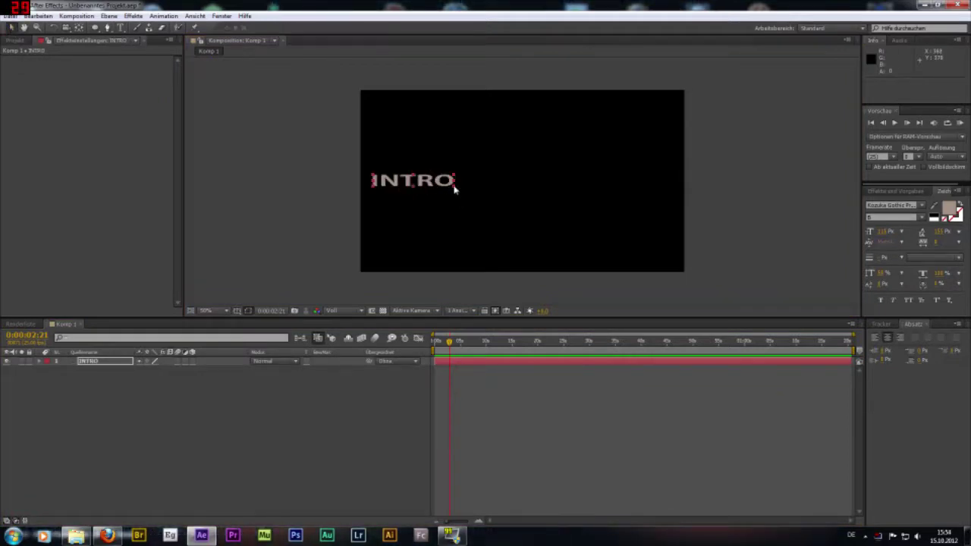
- Scale the INTRO text to about 190% so it fills the middle of the frame
click(456, 191)
click(432, 185)
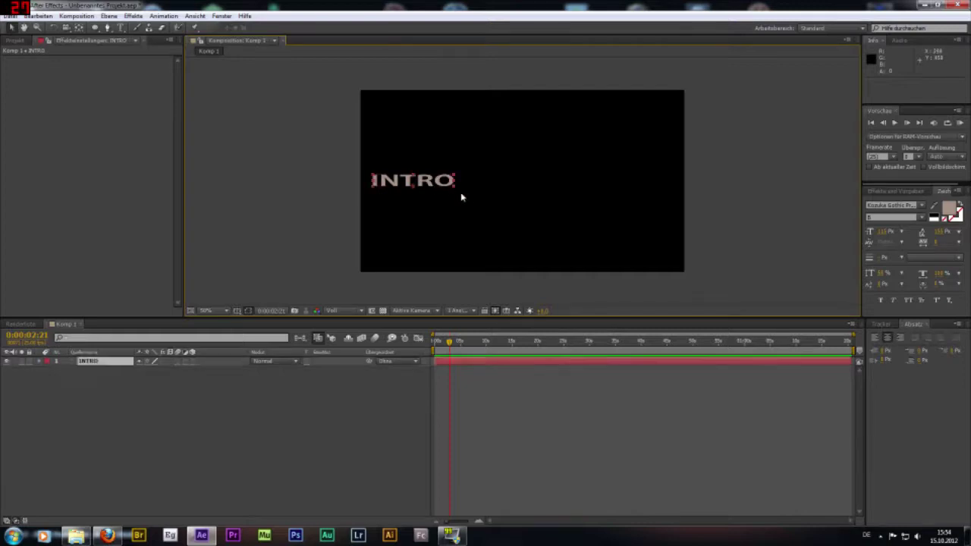
click(453, 191)
click(458, 194)
click(457, 192)
click(455, 190)
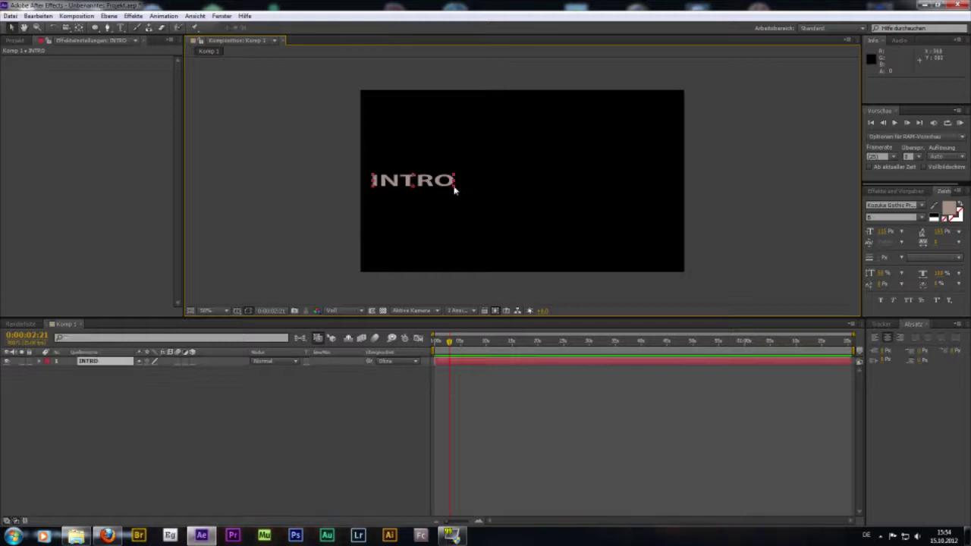
drag(455, 191, 664, 214)
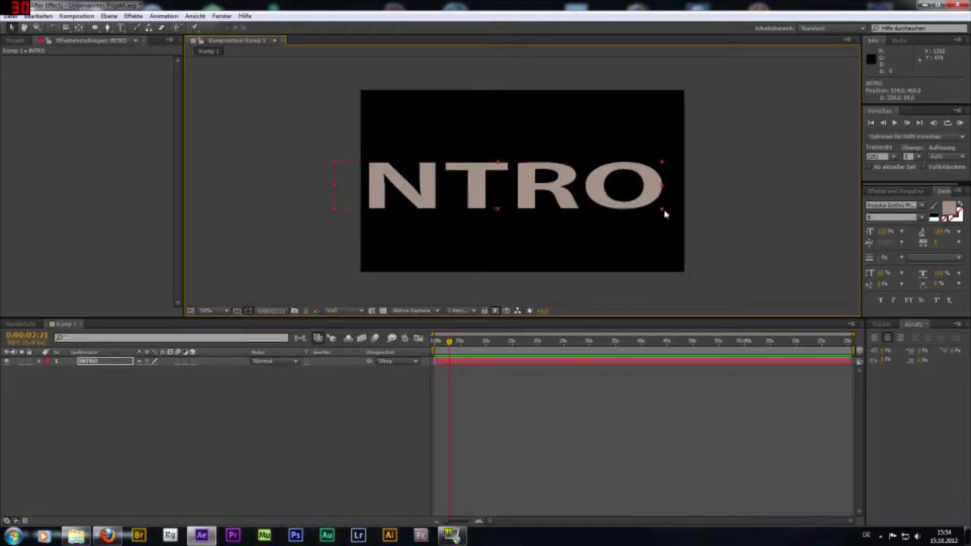
click(662, 215)
click(658, 205)
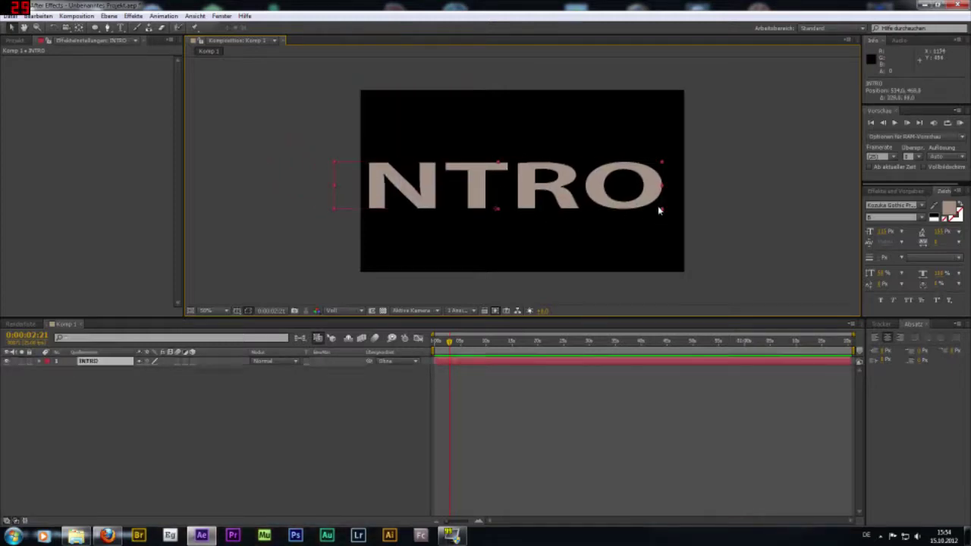
drag(662, 215, 599, 201)
click(750, 202)
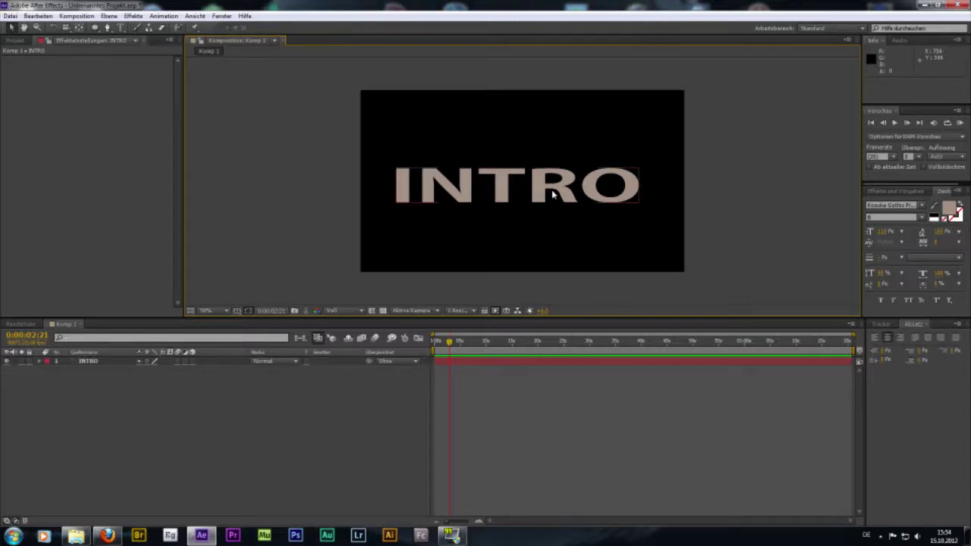
- Apply Generieren > CC Light Rays to the INTRO layer
click(83, 362)
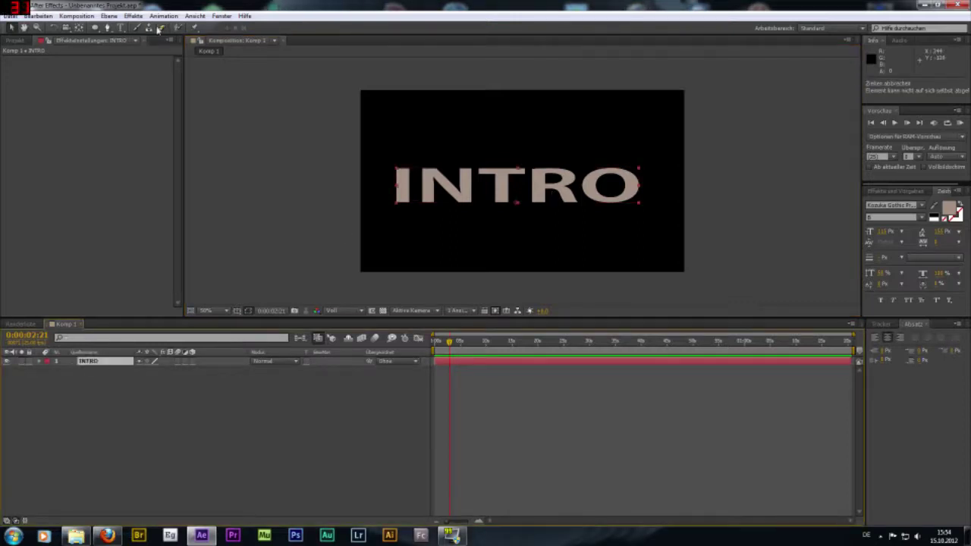
click(134, 16)
mouse_move(182, 123)
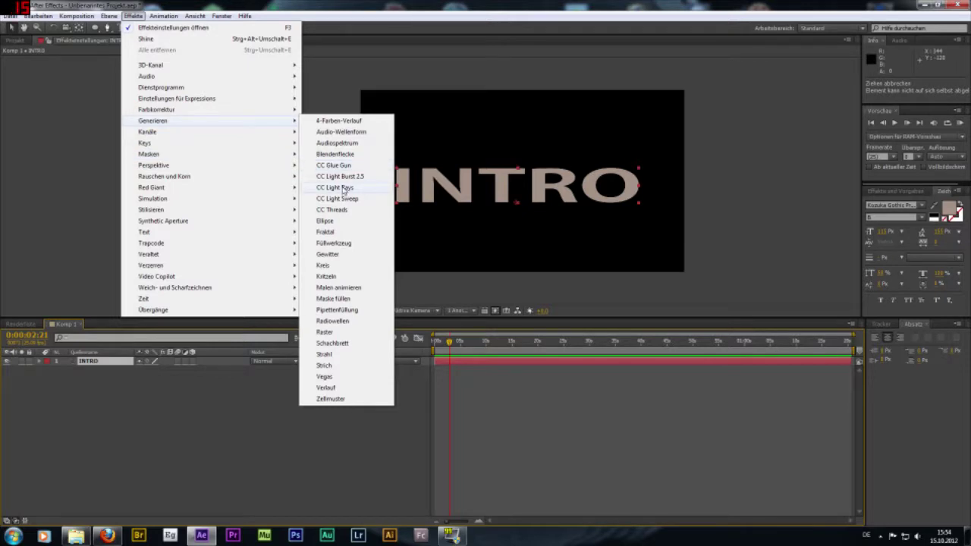
click(345, 188)
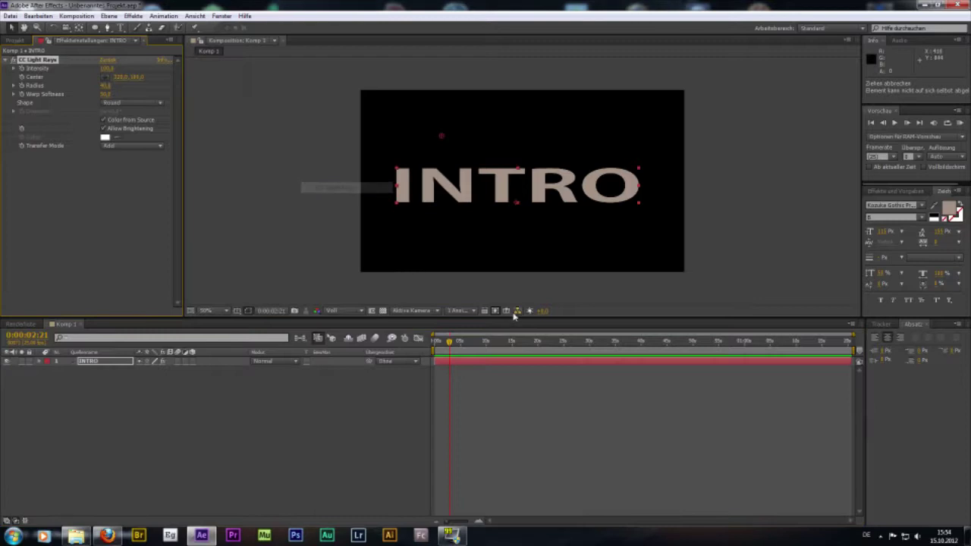
- Move the Light Rays centre across the lettering, settling it between the N and the O
mouse_move(444, 136)
mouse_down()
mouse_move(431, 186)
mouse_move(536, 189)
mouse_up()
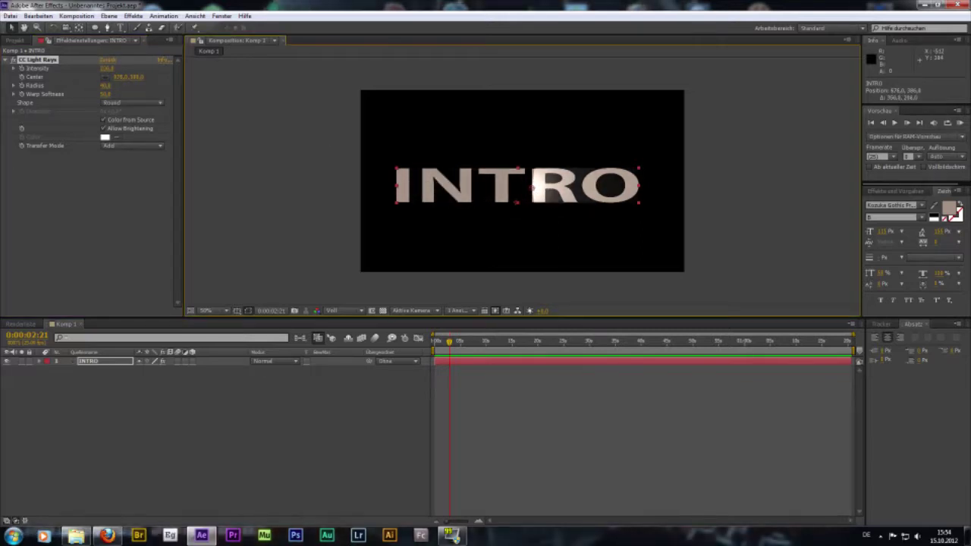
mouse_move(531, 189)
mouse_down()
mouse_move(469, 190)
mouse_move(595, 190)
mouse_up()
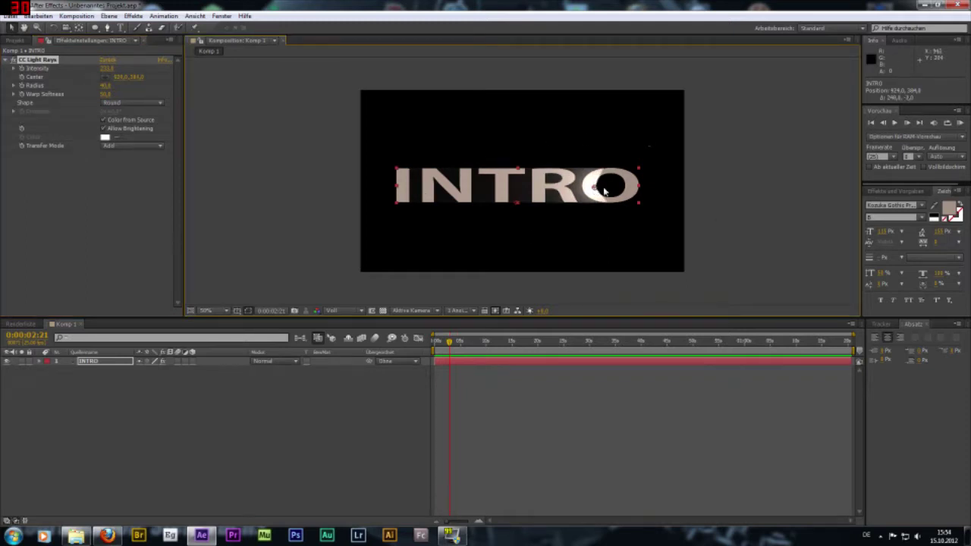
drag(594, 186, 574, 189)
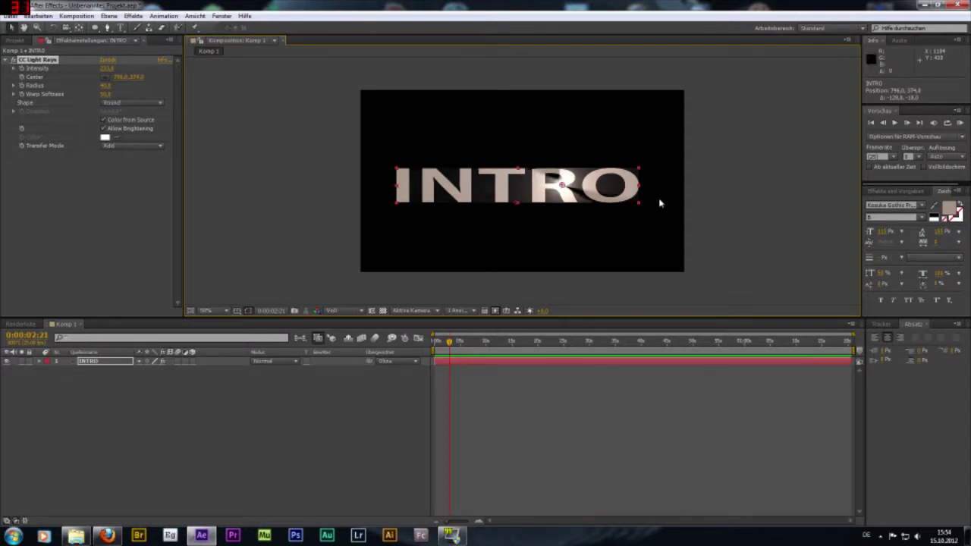
click(87, 362)
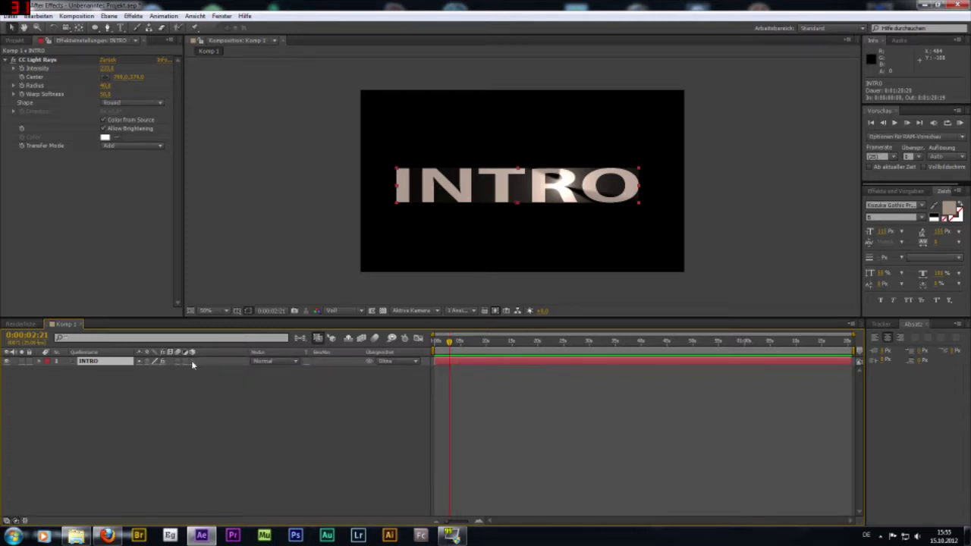
- Make INTRO a 3D layer and move the Light Rays centre to the left of the word
click(191, 361)
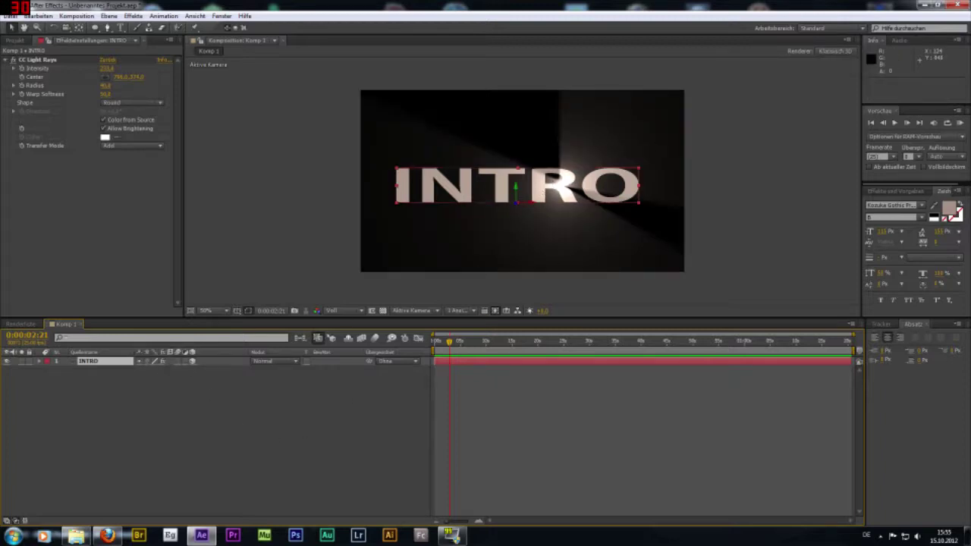
click(31, 61)
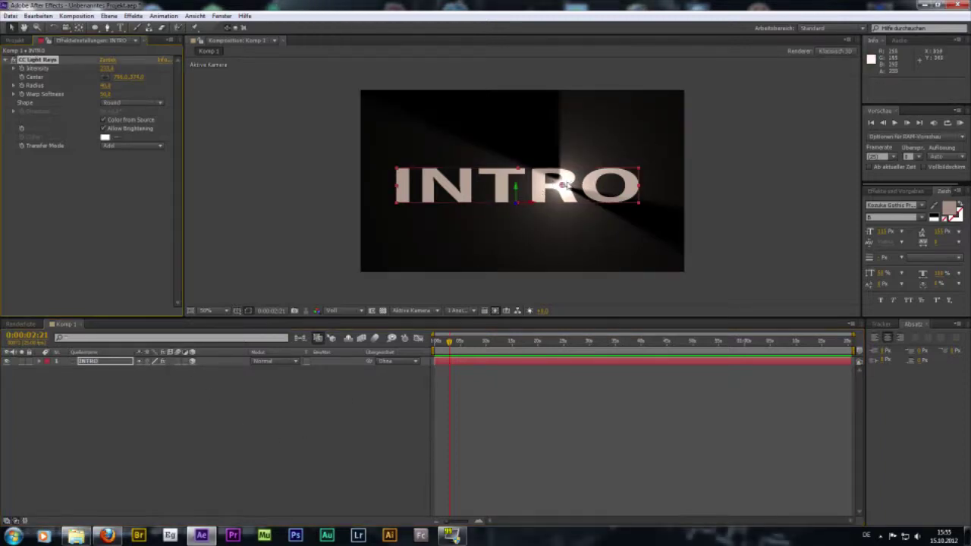
mouse_move(562, 188)
mouse_down()
mouse_move(605, 196)
mouse_move(380, 191)
mouse_move(387, 187)
mouse_up()
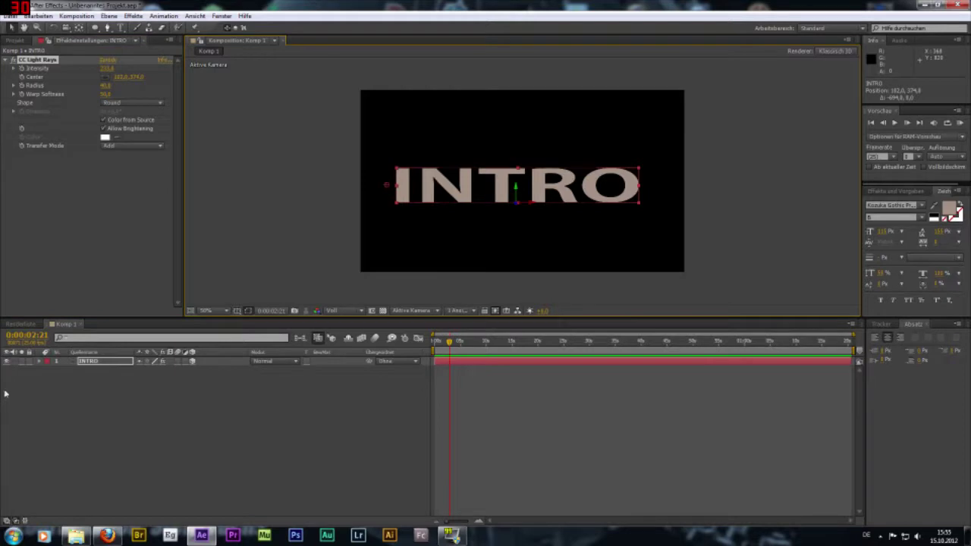
- Keyframe the Light Rays Center so it travels from left of INTRO to right of the O
click(21, 78)
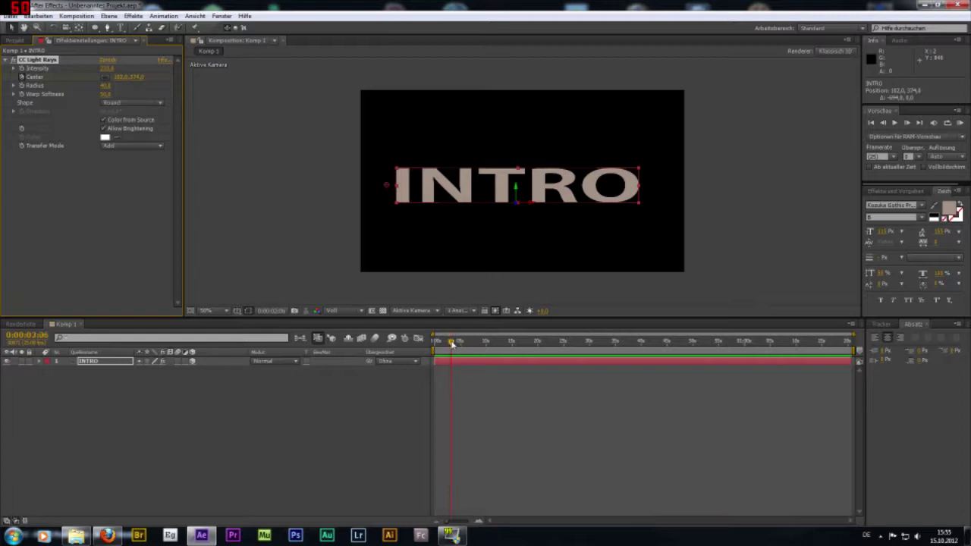
drag(387, 186, 649, 184)
drag(451, 343, 448, 343)
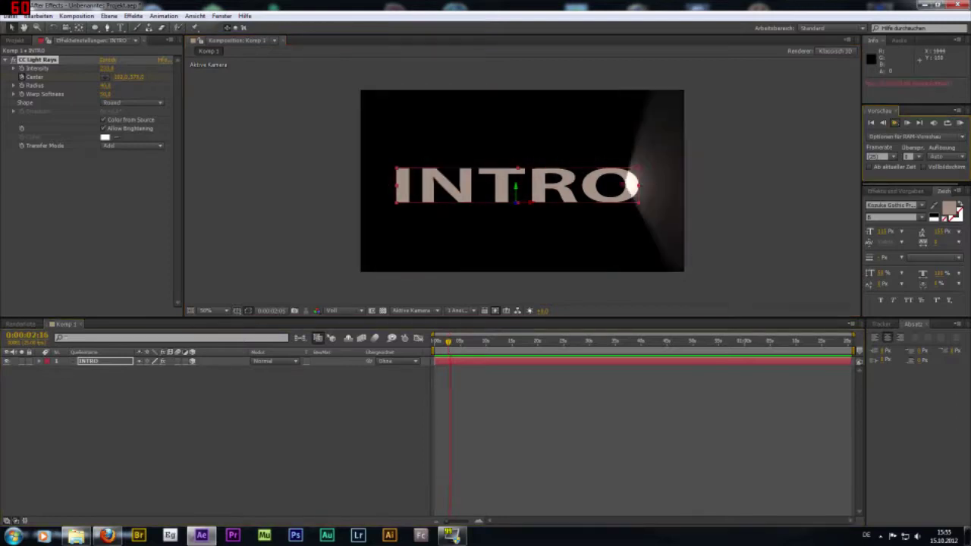
click(453, 342)
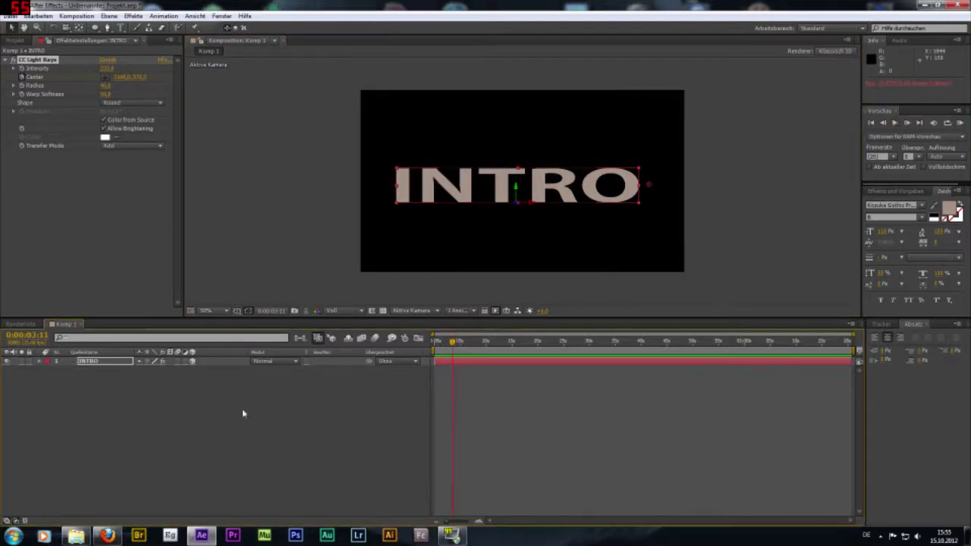
- Drag the second CC Light Rays Center keyframe later, then scrub around 0:00:02:23 to check
click(33, 362)
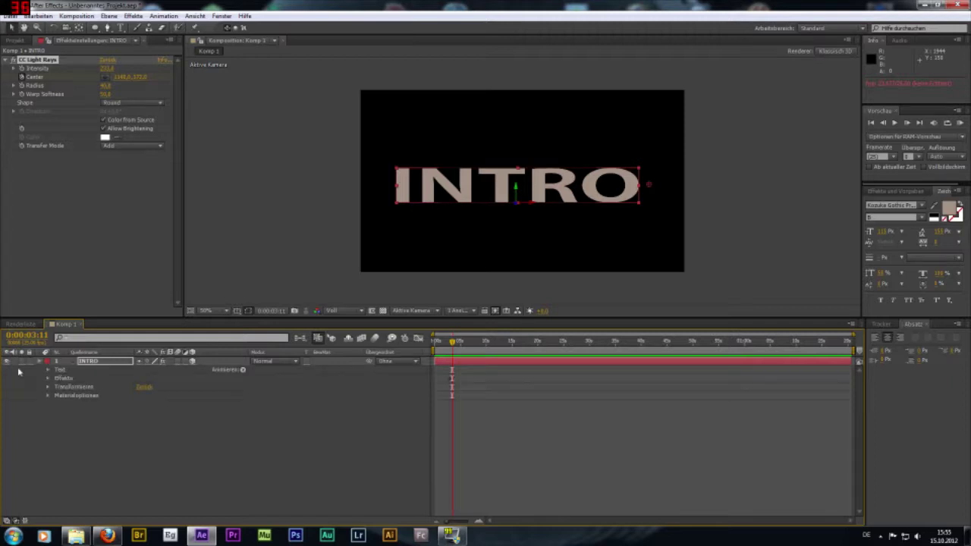
click(48, 378)
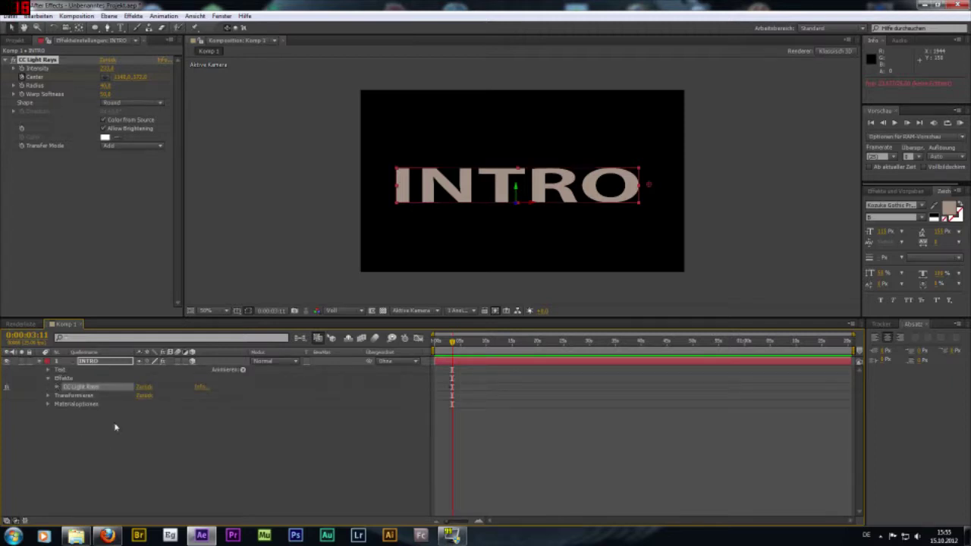
click(56, 386)
drag(448, 524, 466, 523)
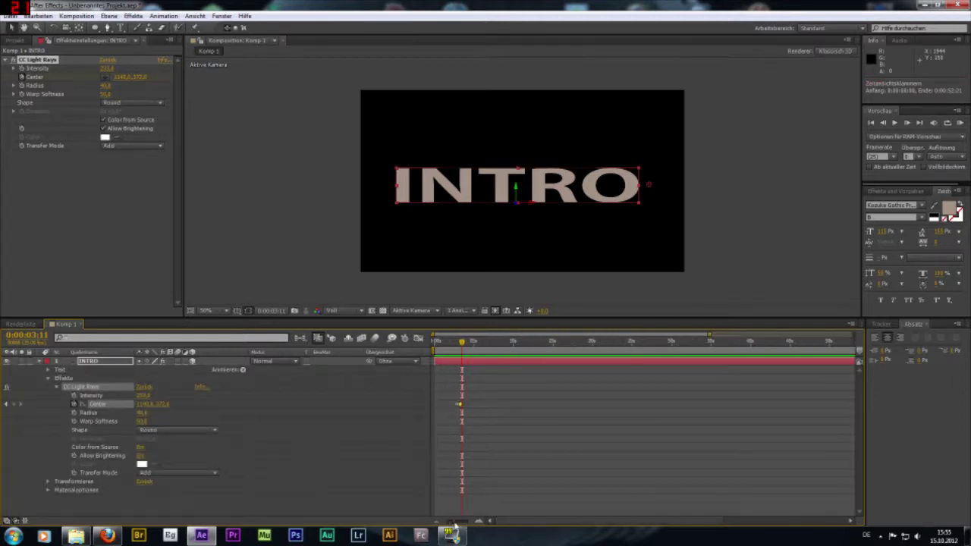
drag(486, 341, 476, 343)
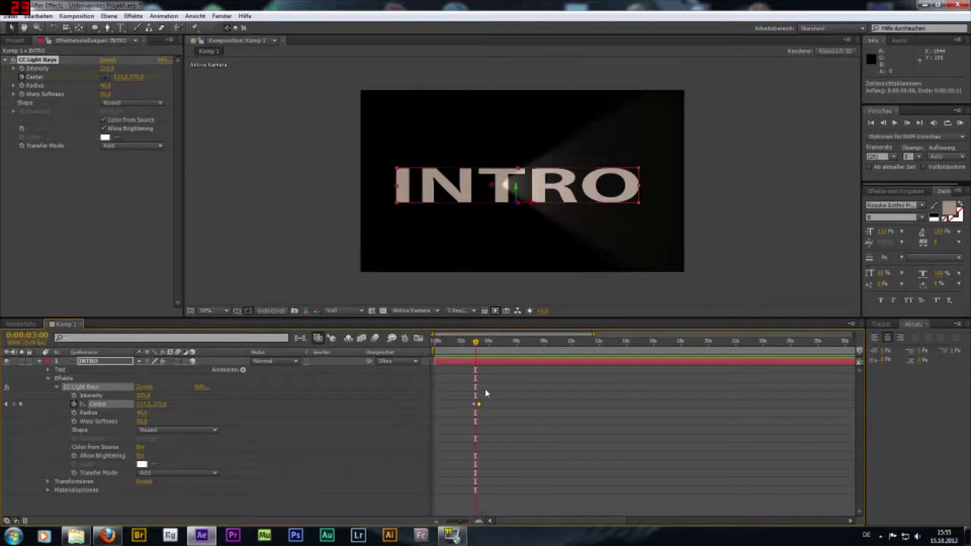
drag(478, 406, 488, 404)
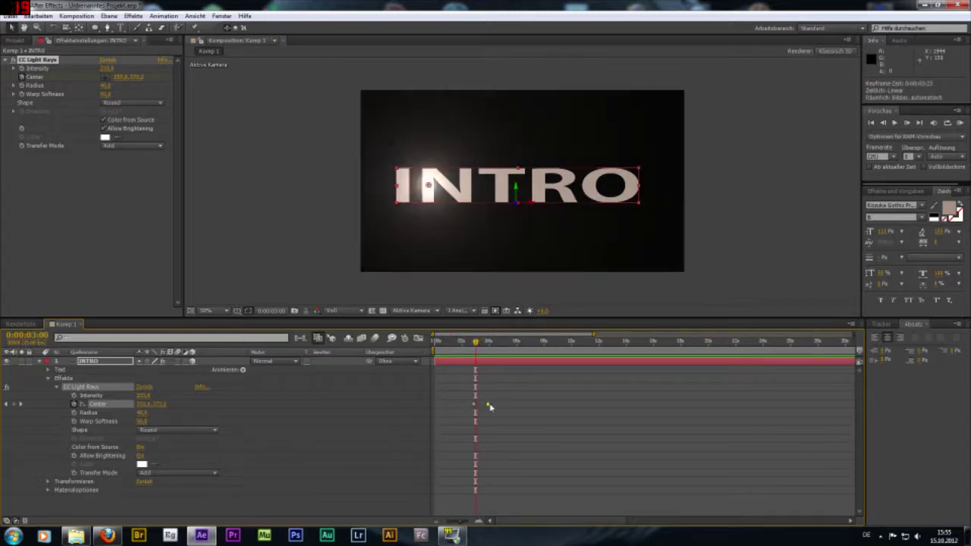
click(473, 343)
drag(473, 345, 478, 345)
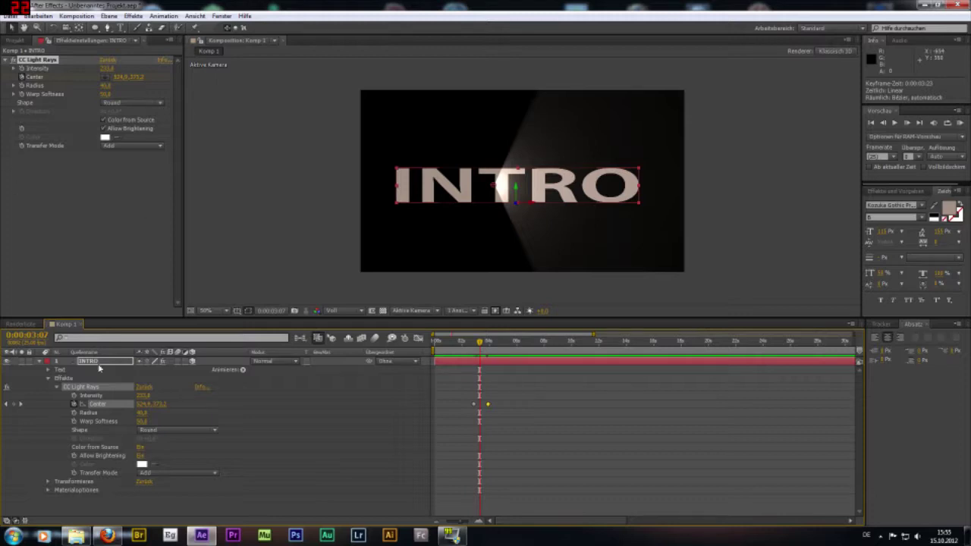
- Apply Trapcode Shine to INTRO and RAM-preview the glowing sweep
click(133, 15)
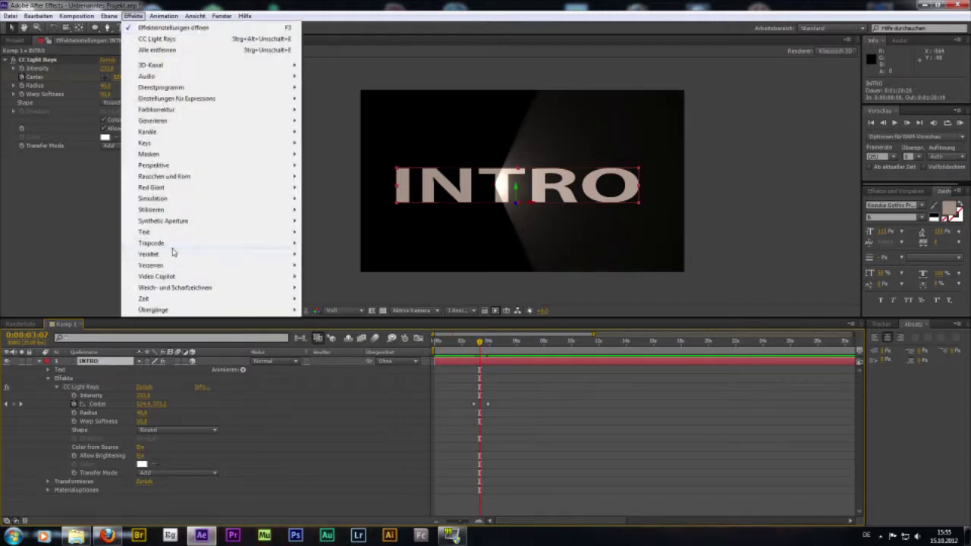
mouse_move(175, 243)
click(331, 317)
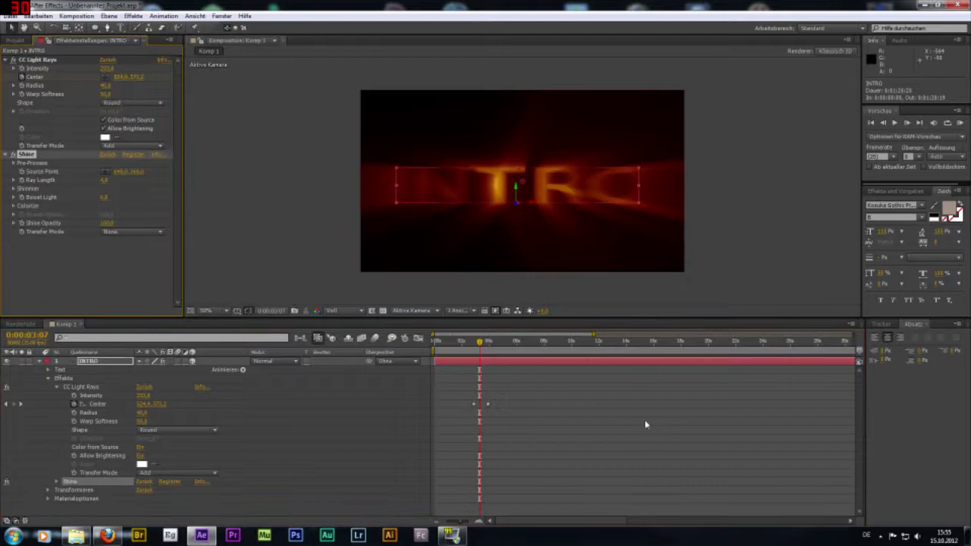
mouse_move(479, 343)
mouse_down()
mouse_move(483, 351)
mouse_move(473, 345)
mouse_up()
click(895, 123)
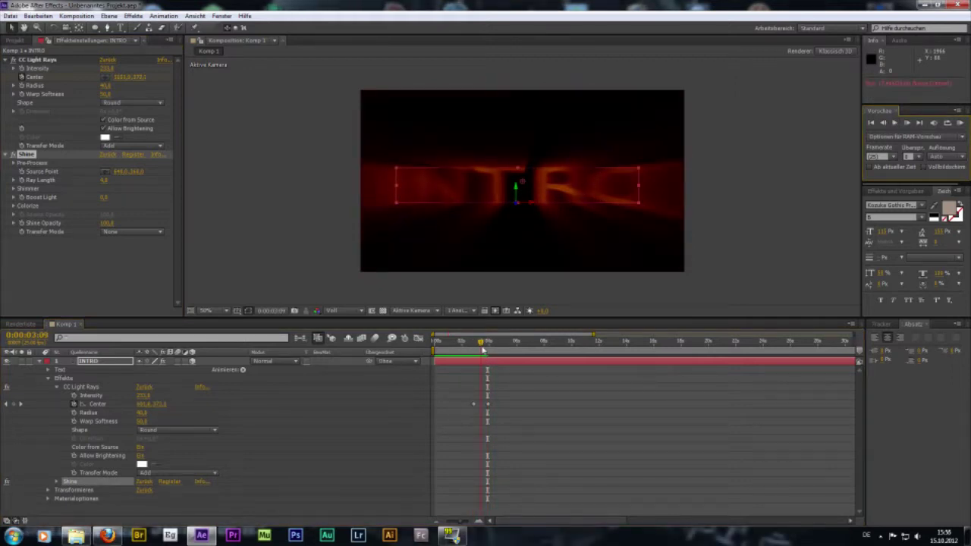
key(space)
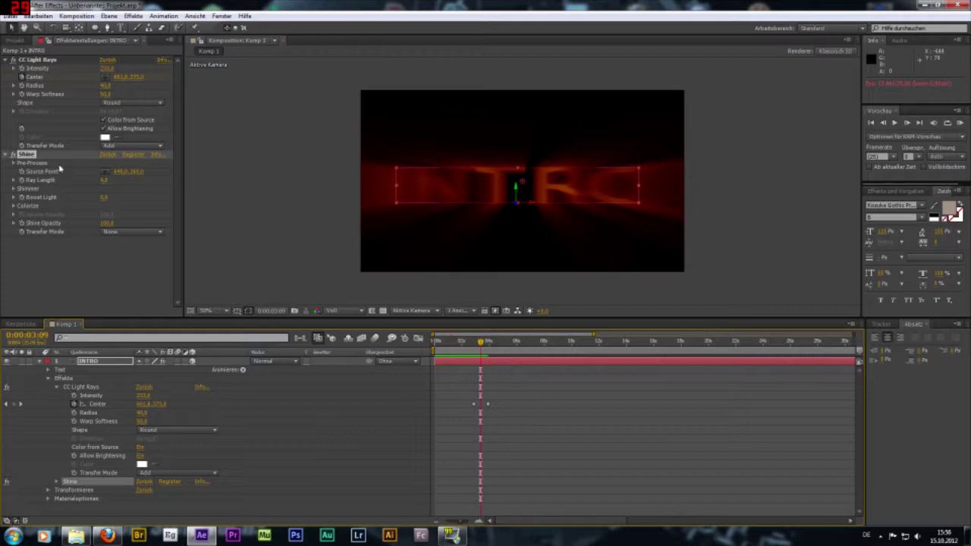
- Shorten Shine's Ray Length and replay, checking the frames lighting the T and R
drag(104, 180, 100, 180)
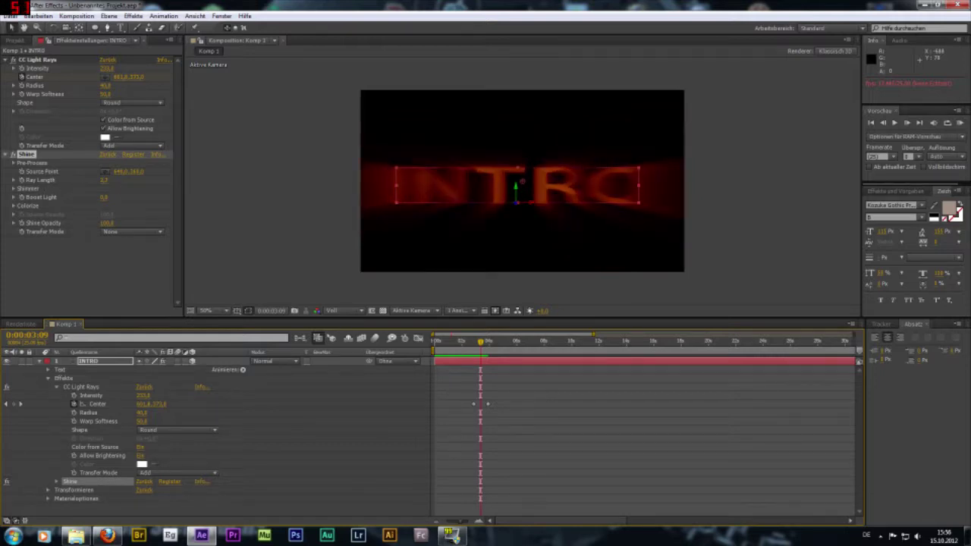
drag(99, 180, 92, 180)
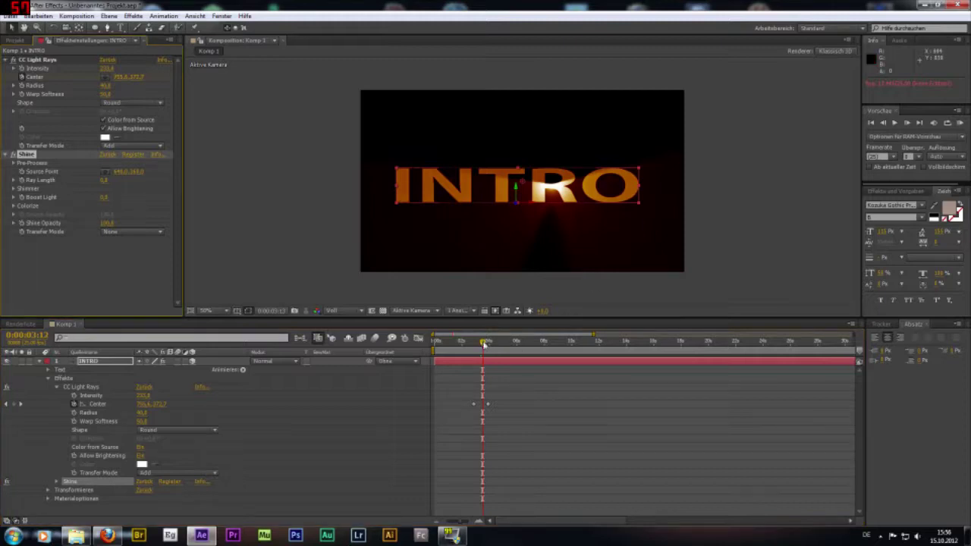
key(space)
click(894, 123)
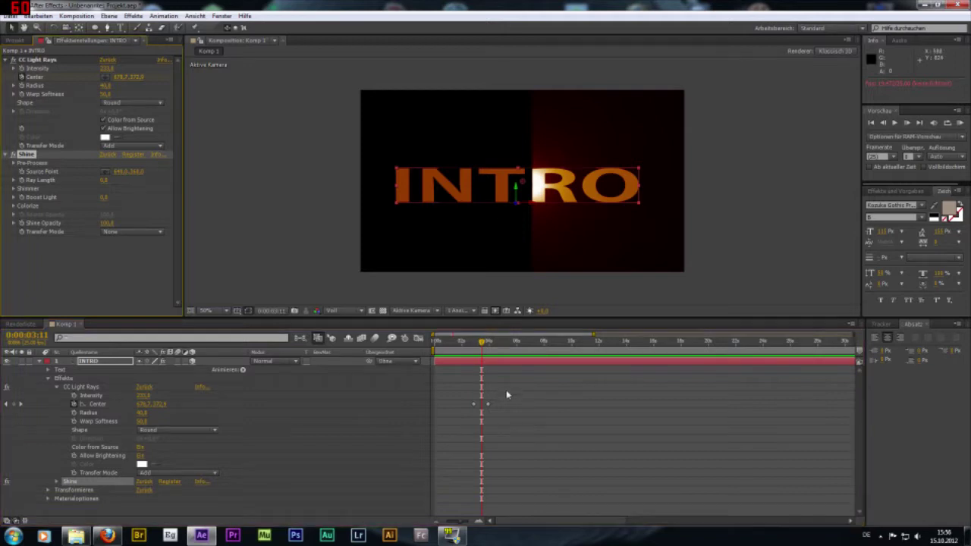
drag(484, 348, 480, 347)
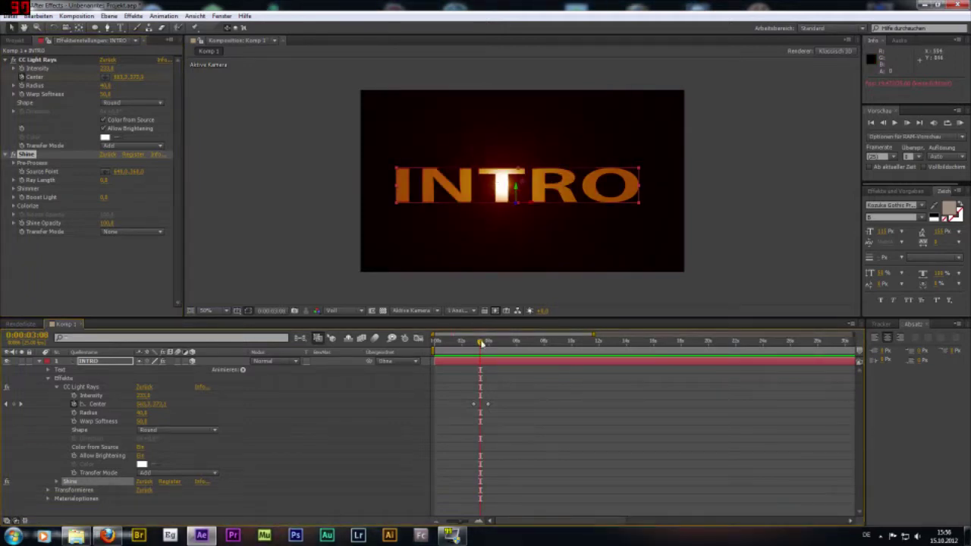
drag(481, 344, 484, 343)
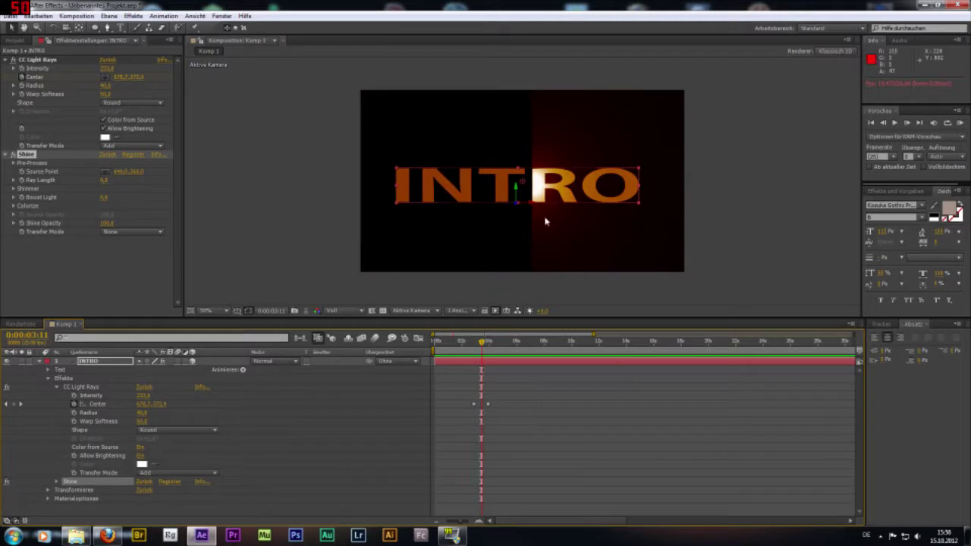
- Duplicate INTRO as INTRO 2 and set its CC Light Rays Transfer Mode to None
click(39, 362)
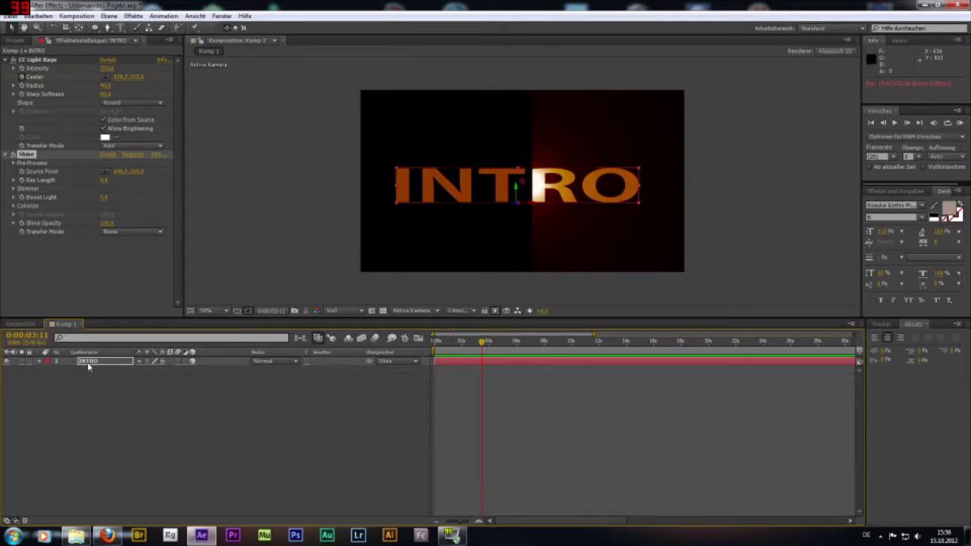
key(ctrl+d)
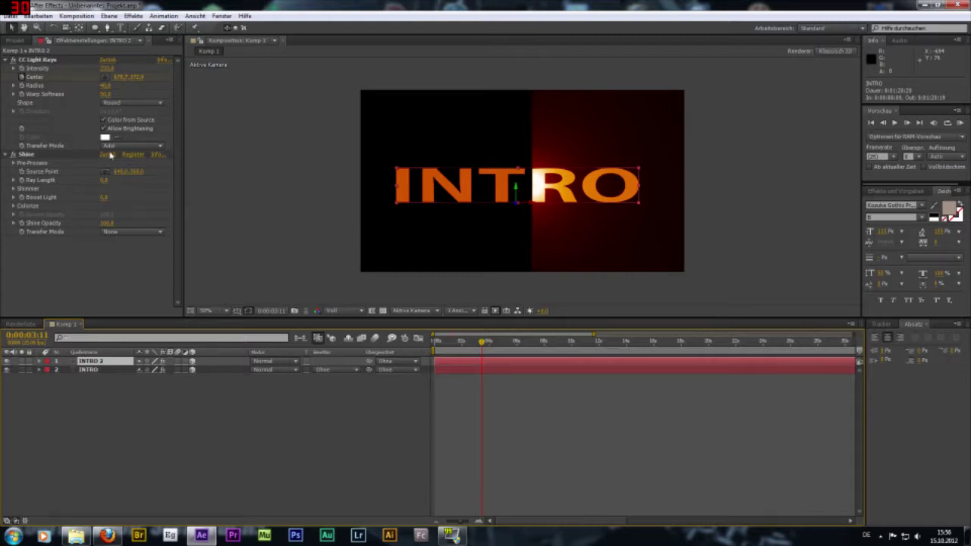
click(135, 148)
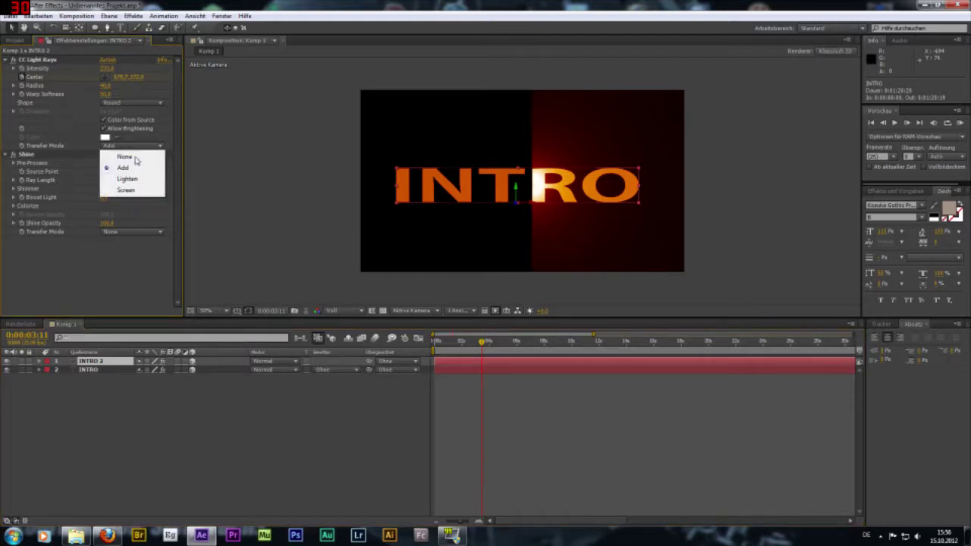
click(133, 156)
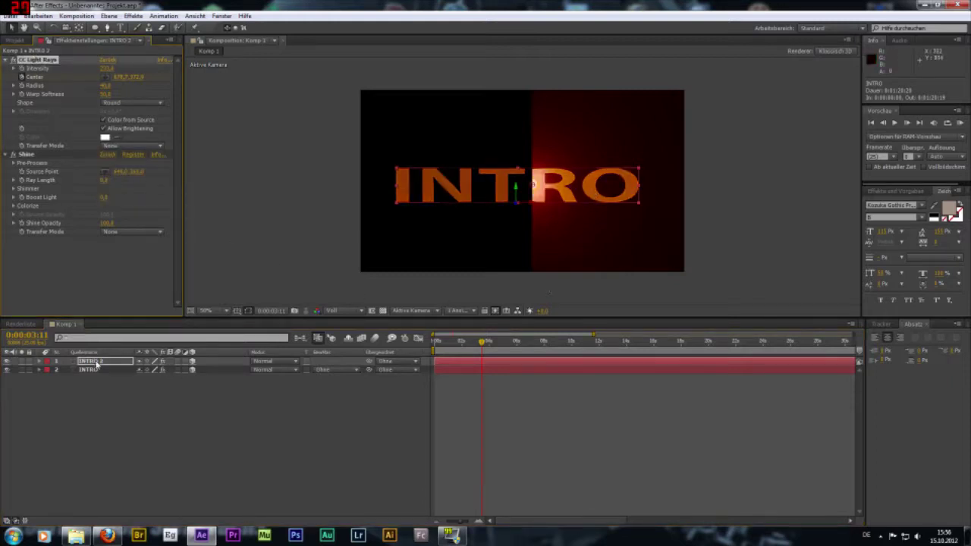
- Toggle the original INTRO layer's visibility to compare it with INTRO 2
click(6, 370)
click(6, 371)
click(6, 370)
click(6, 370)
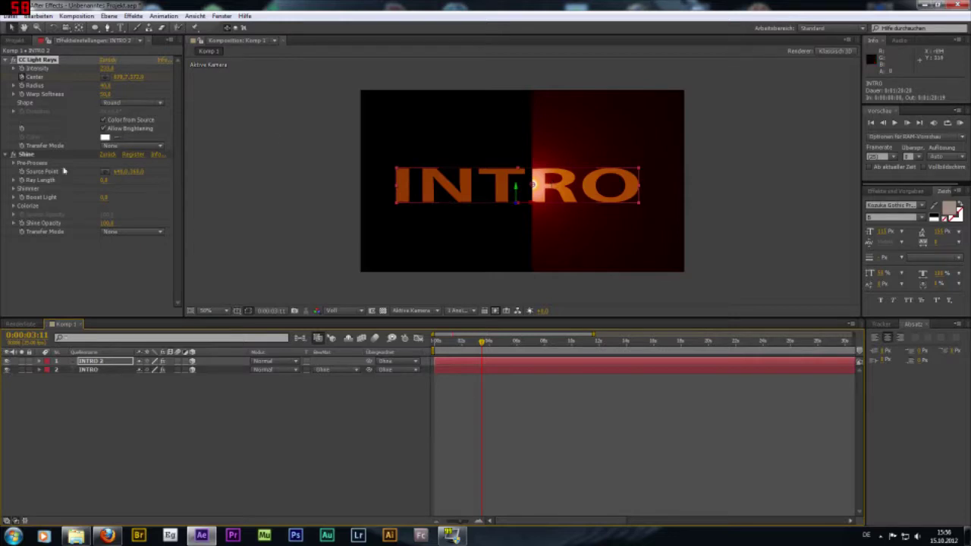
click(533, 184)
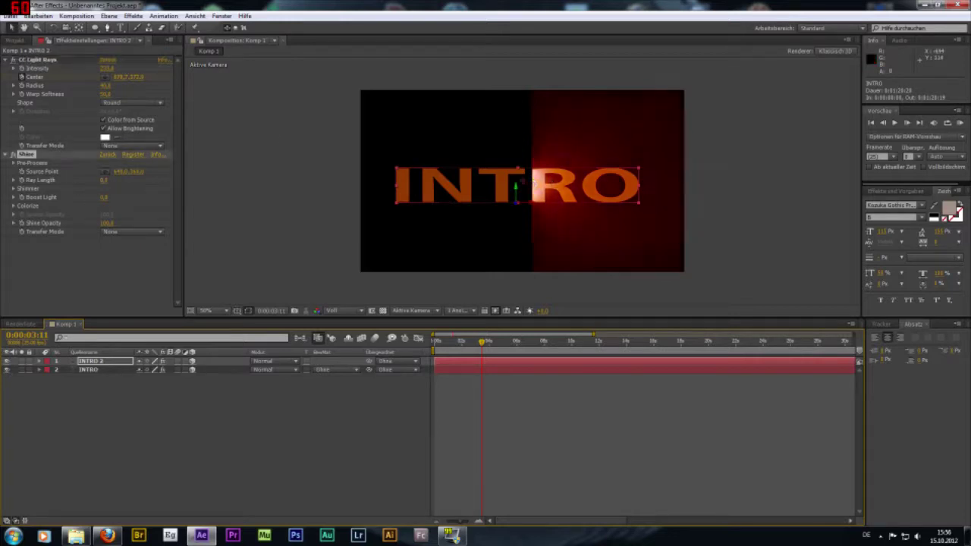
- Raise Shine's Boost Light on INTRO 2 and preview the brighter sweep at 0:00:03:14
mouse_move(482, 343)
mouse_down()
mouse_move(470, 346)
mouse_move(483, 343)
mouse_up()
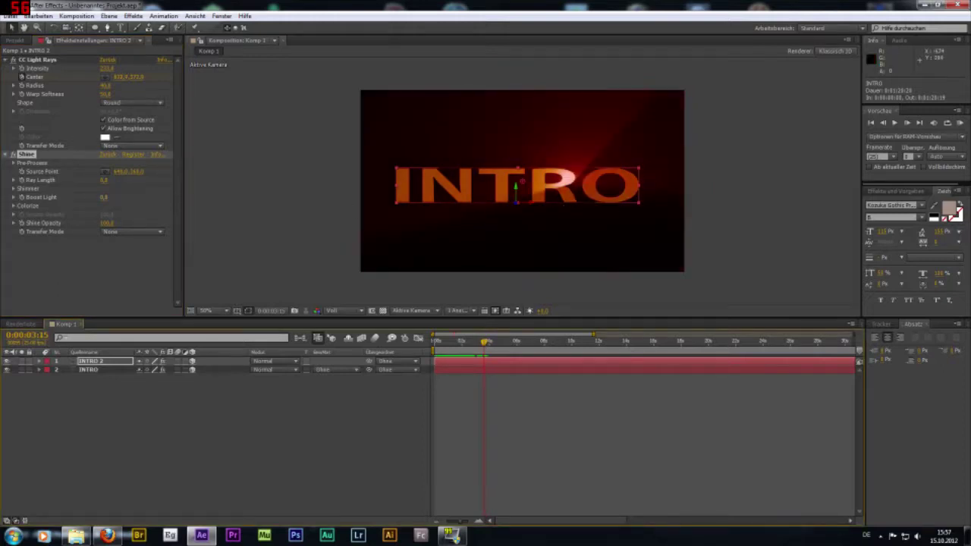
drag(104, 197, 121, 198)
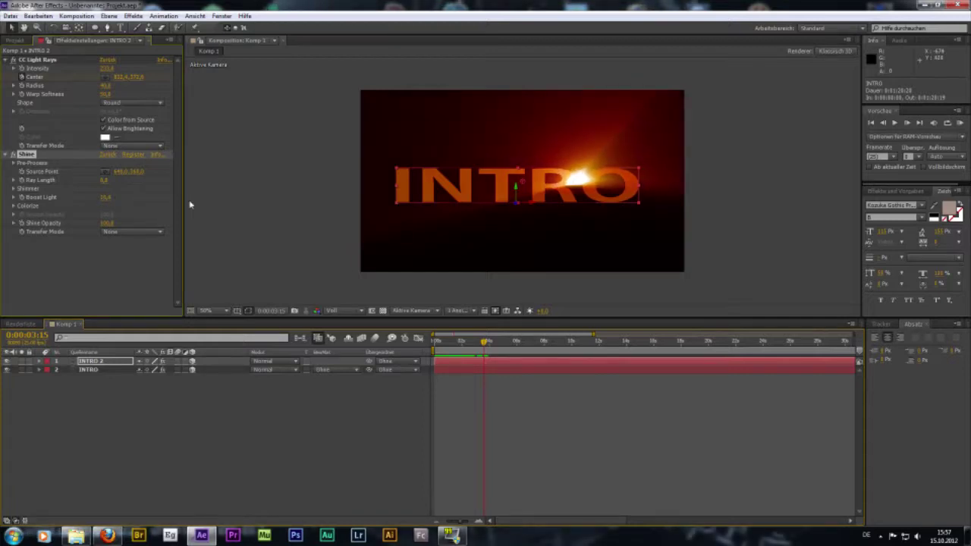
mouse_move(483, 342)
mouse_down()
mouse_move(462, 355)
mouse_move(474, 355)
mouse_up()
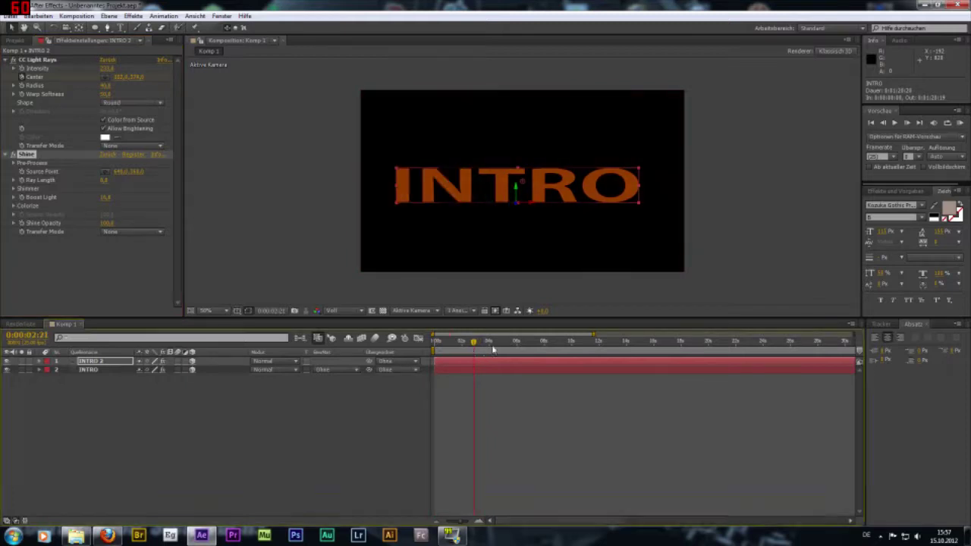
click(895, 123)
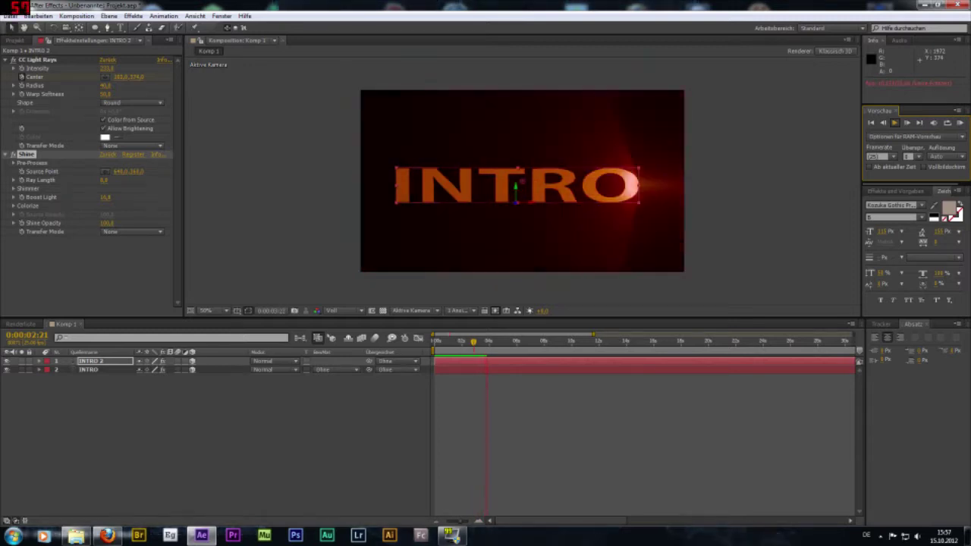
click(486, 344)
drag(485, 344, 484, 344)
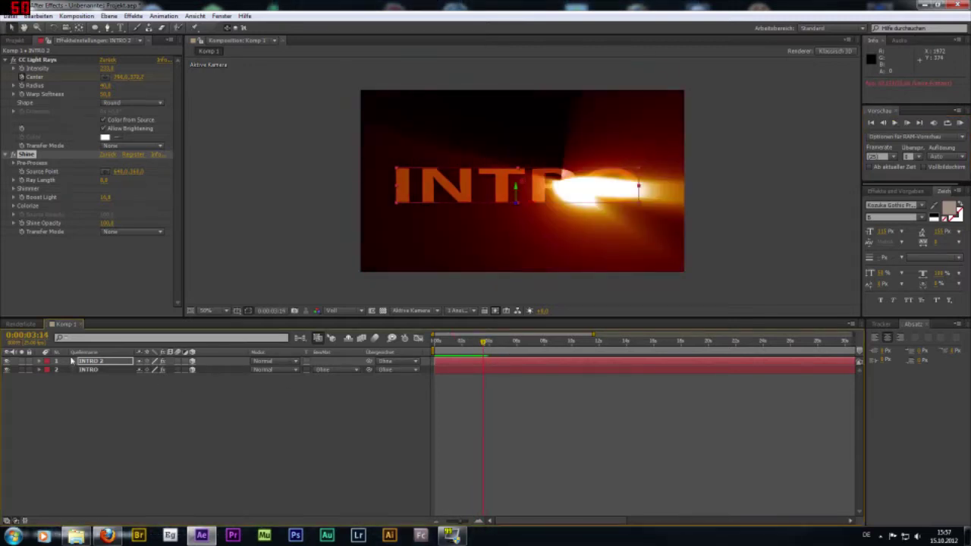
click(40, 363)
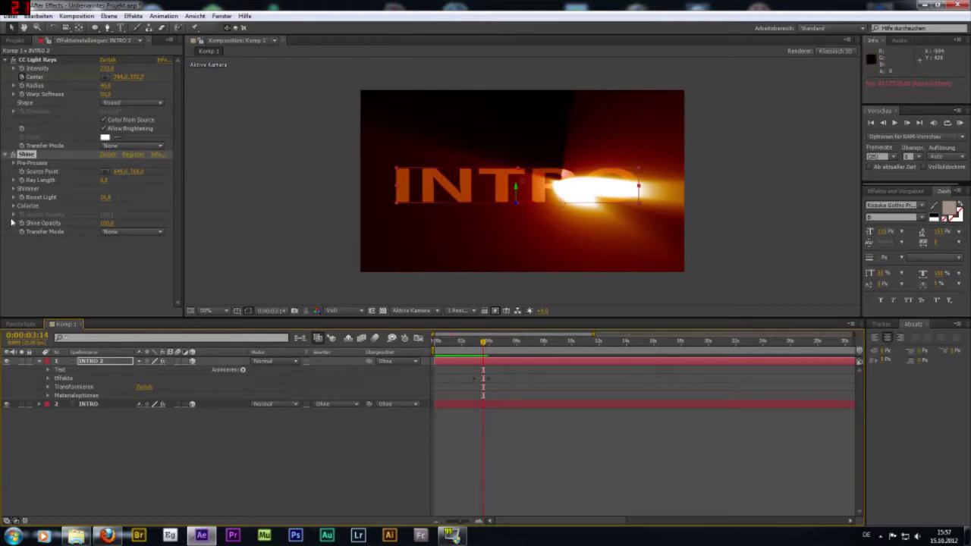
- Try Add, Screen and Color Dodge for INTRO 2's Shine Transfer Mode, ending on Add
click(136, 234)
click(123, 266)
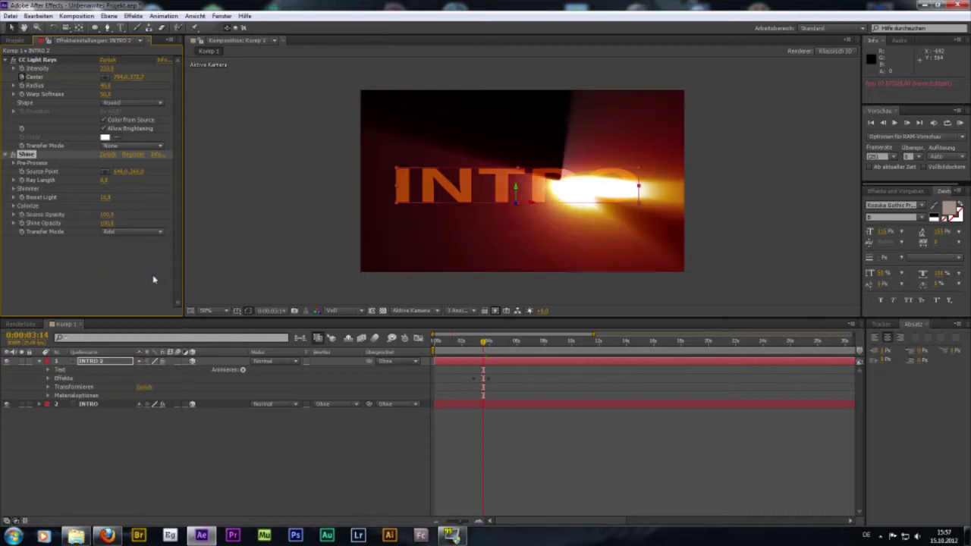
click(125, 232)
click(139, 290)
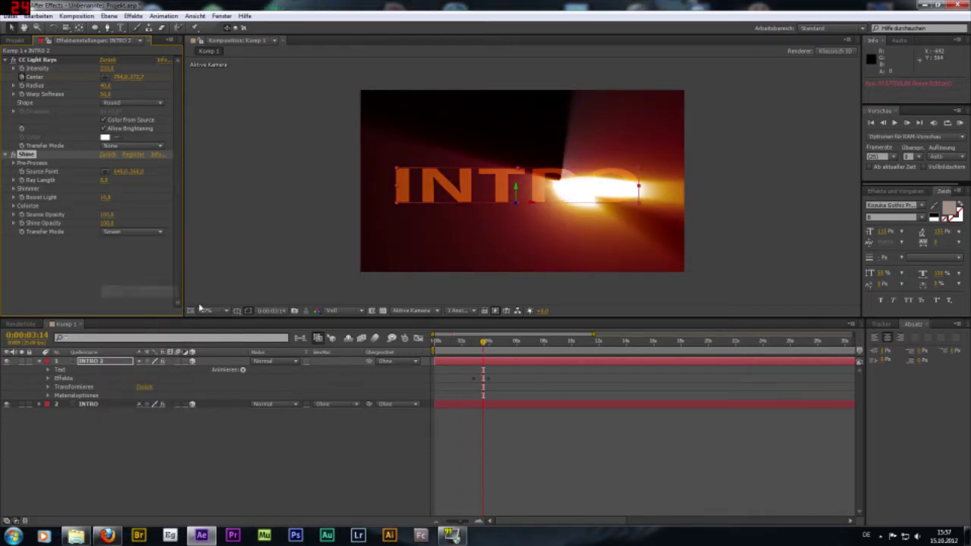
click(134, 234)
click(131, 340)
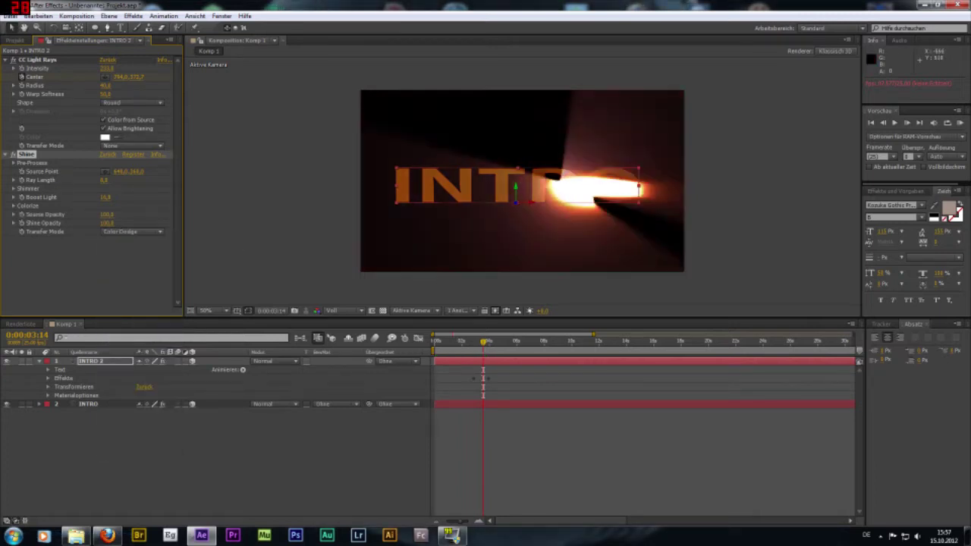
click(136, 232)
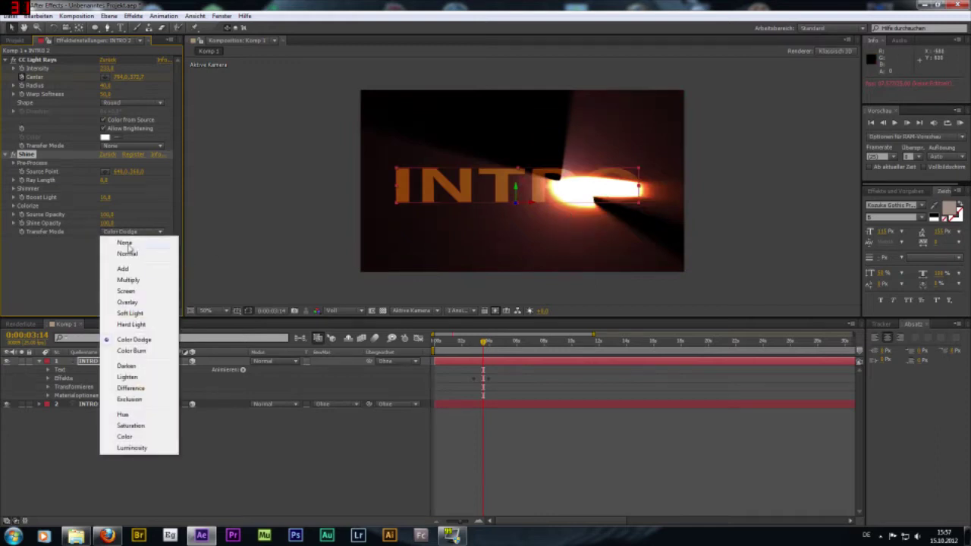
click(123, 269)
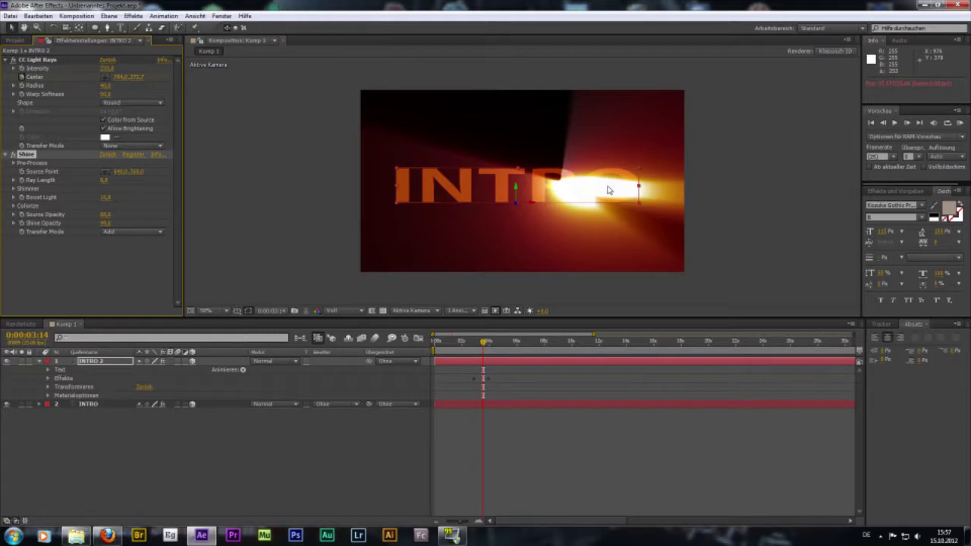
- Change the original INTRO layer's text fill colour to blue in the Character panel
click(102, 363)
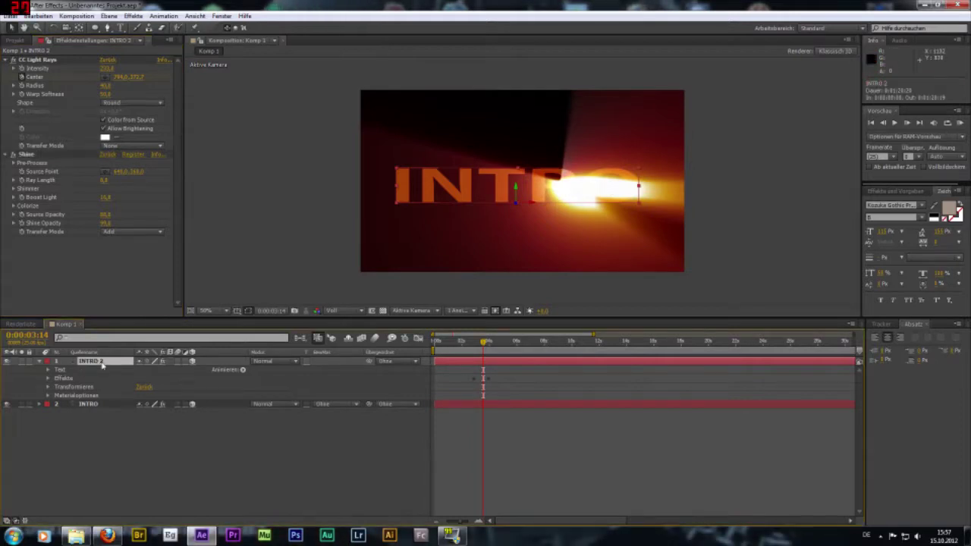
click(104, 405)
click(951, 213)
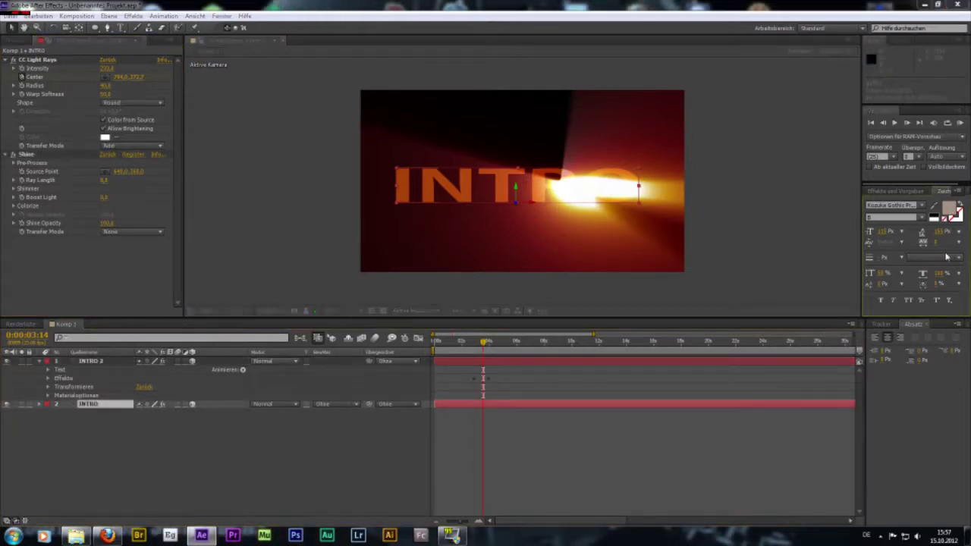
drag(320, 242, 320, 228)
click(298, 210)
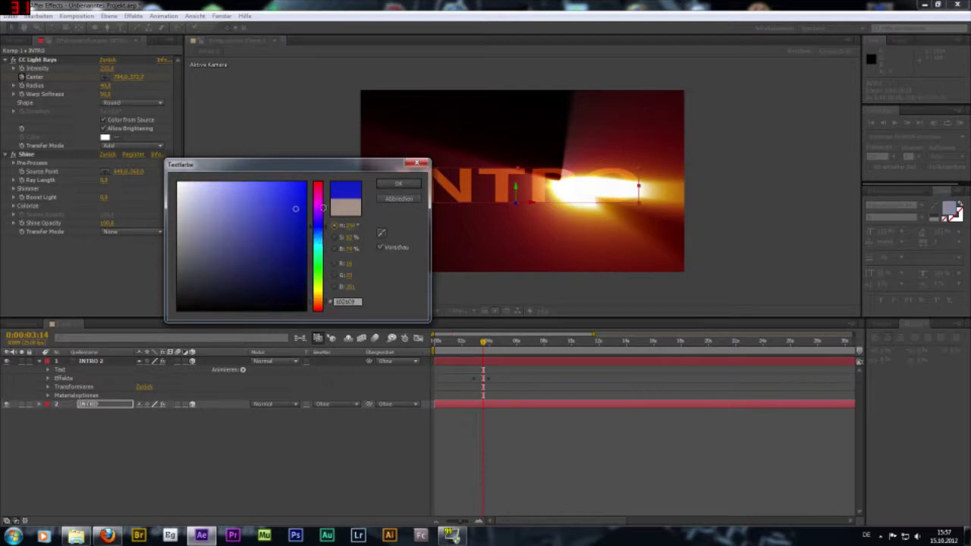
click(398, 183)
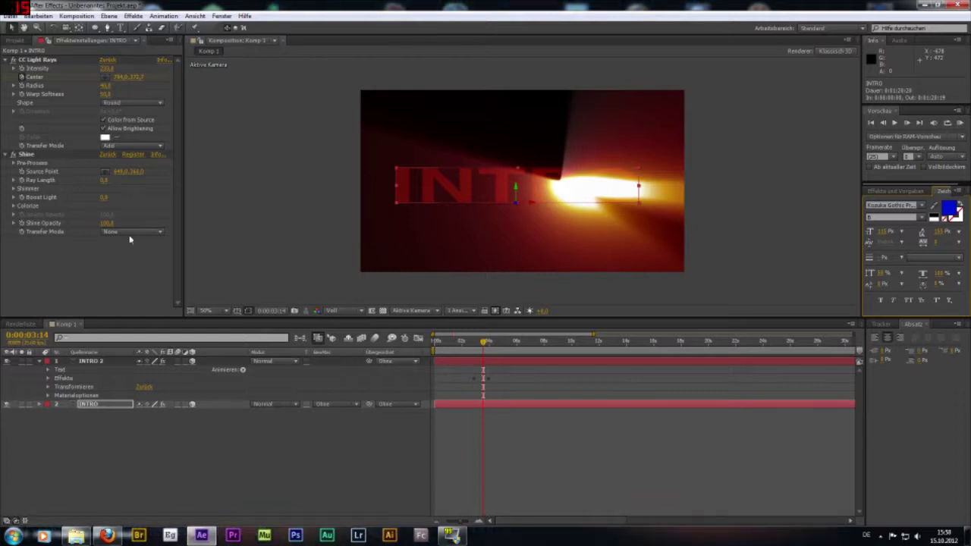
click(13, 206)
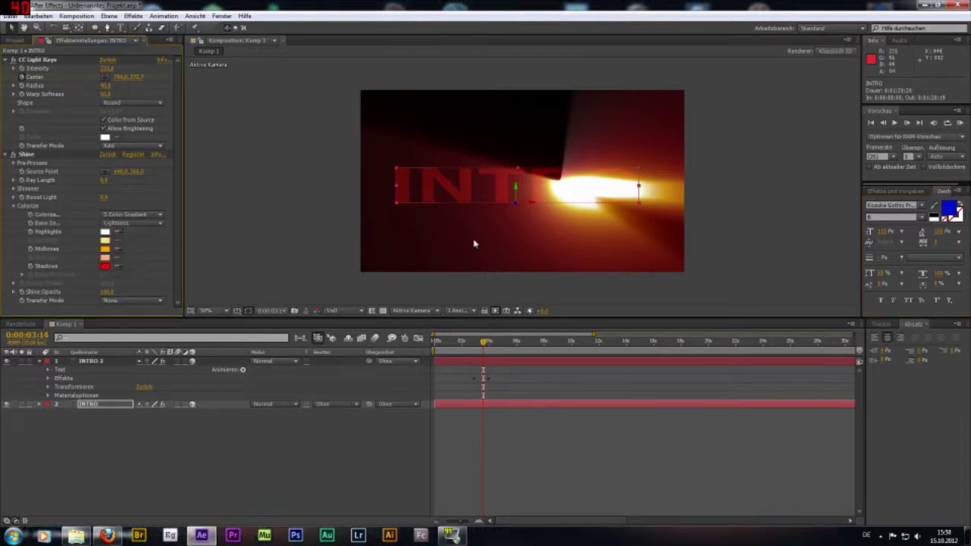
- Set Shine's Colorize to Electric on the INTRO layer
click(129, 225)
click(130, 216)
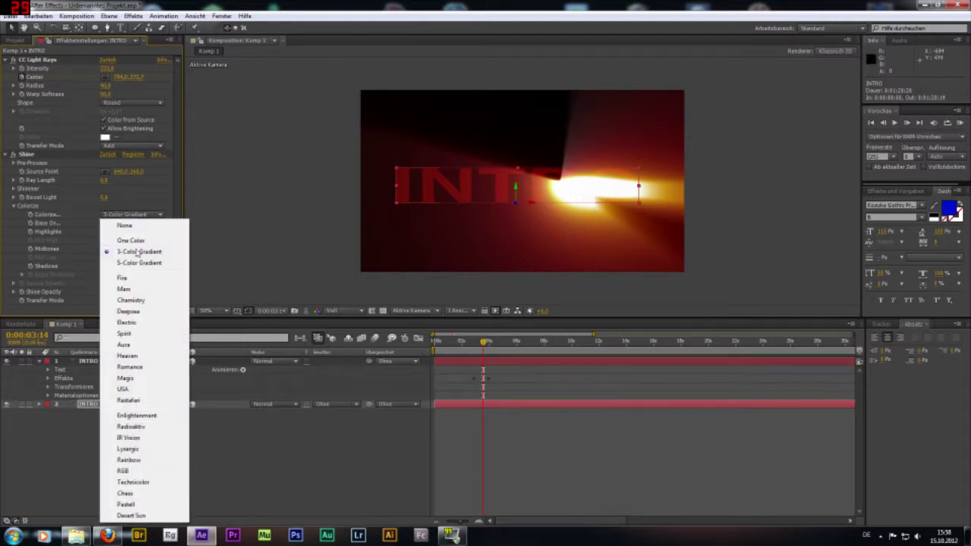
click(127, 322)
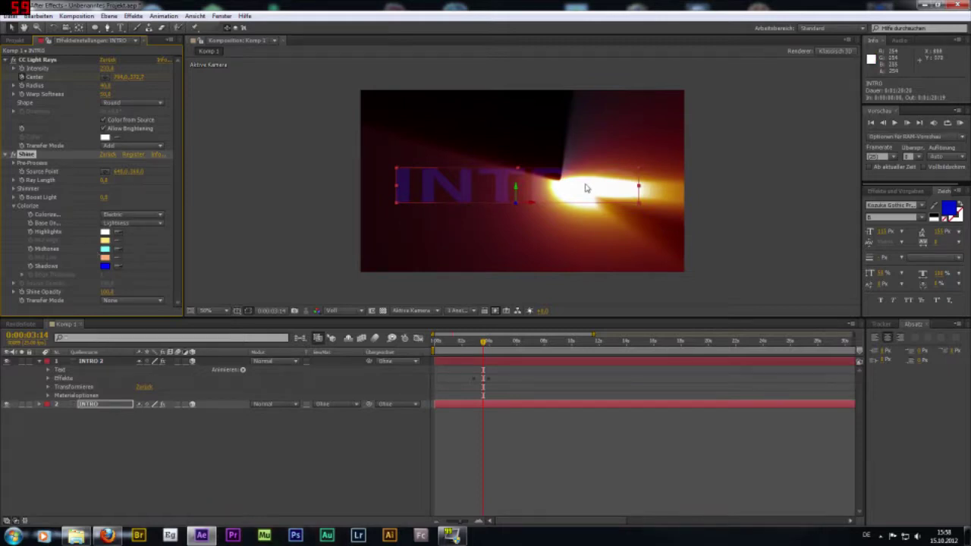
- Set Shine's Colorize to Electric on INTRO 2, keeping its blend mode on Add
click(92, 361)
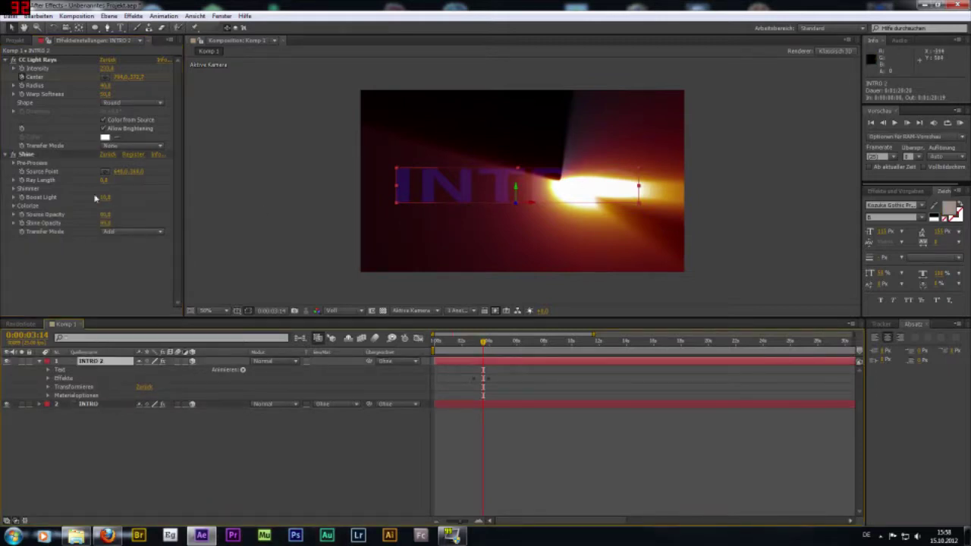
click(126, 234)
click(22, 204)
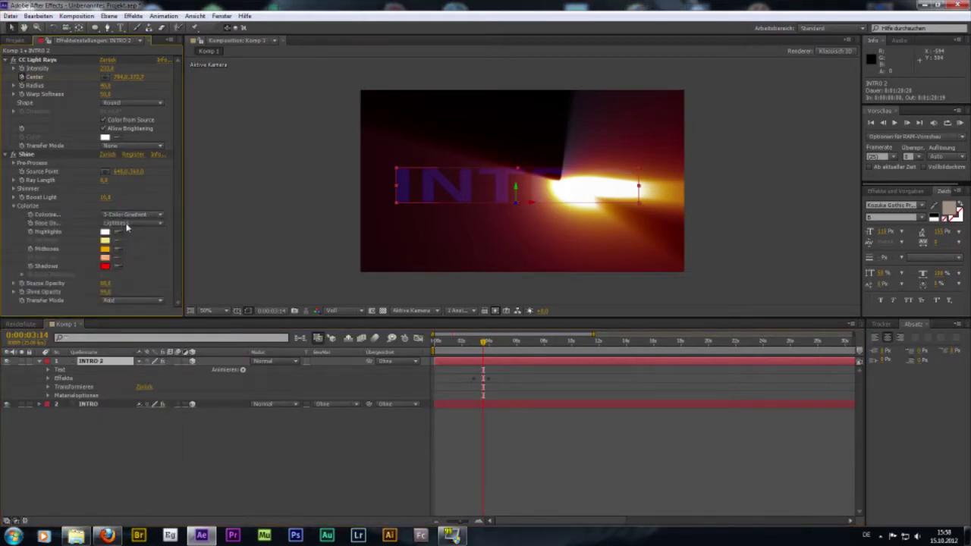
click(126, 223)
click(129, 215)
click(137, 325)
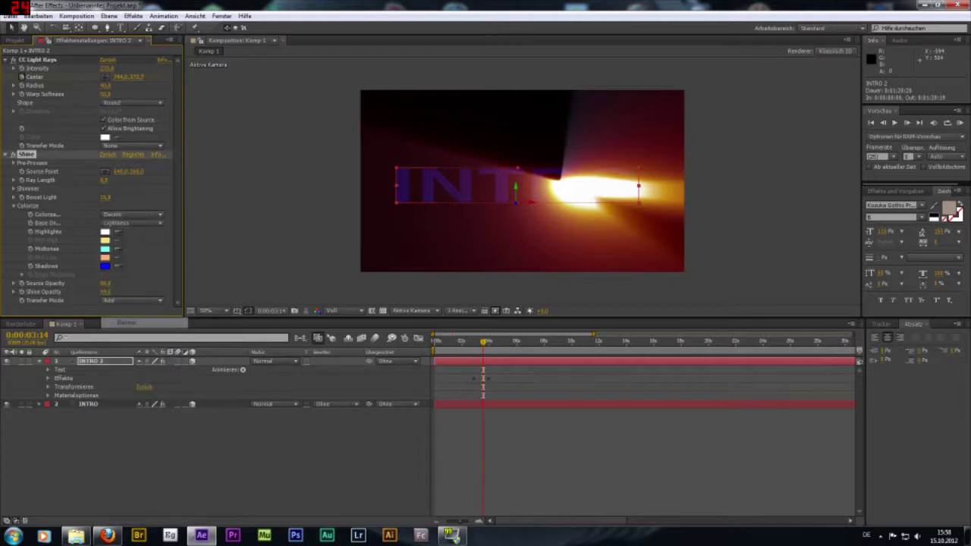
- Scrub to before the light rays appear, preview the animation, then stop on a frame showing the rays
drag(476, 347, 476, 347)
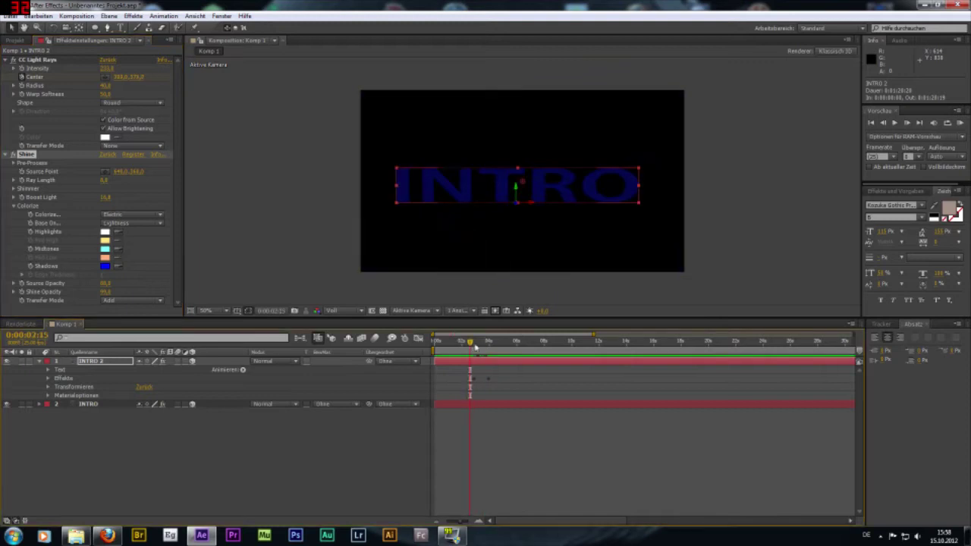
click(894, 122)
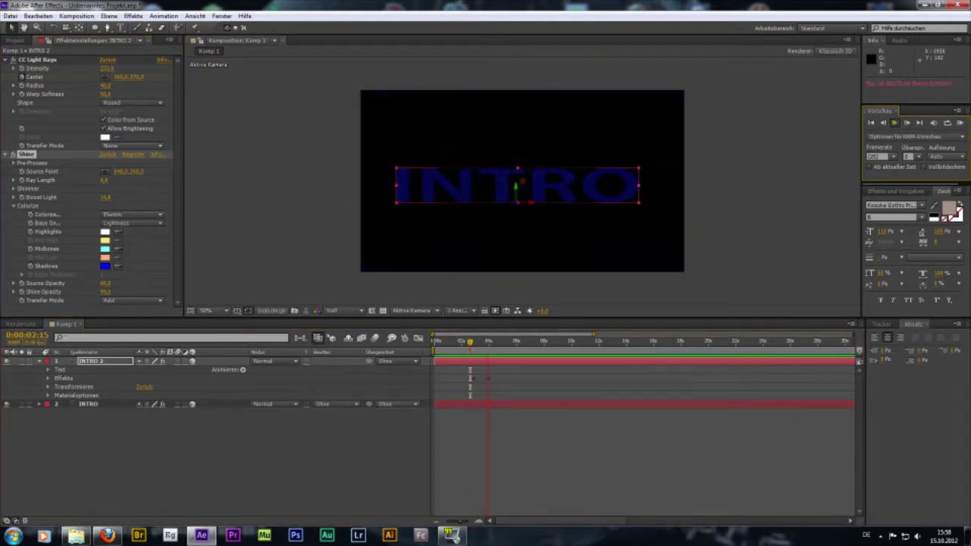
click(494, 352)
drag(494, 351, 482, 349)
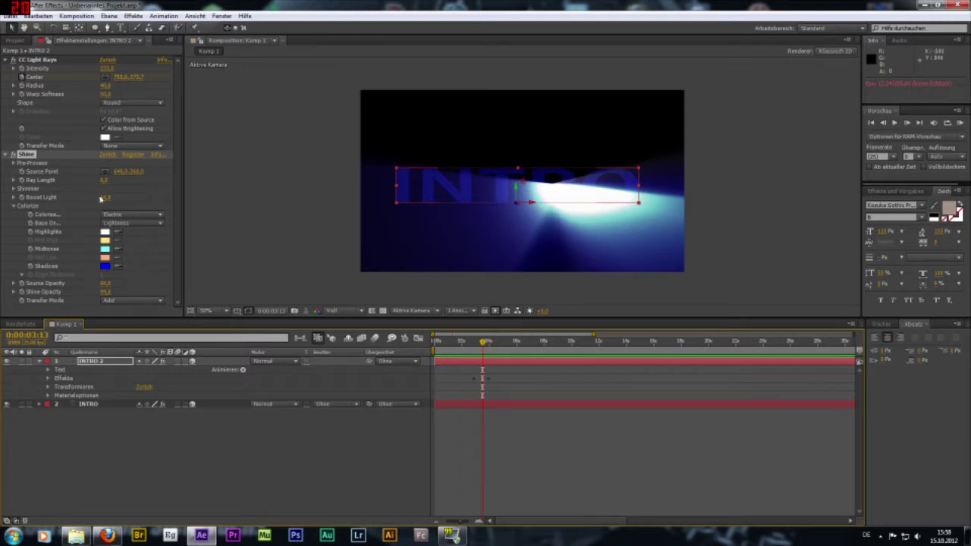
- With the INTRO layer's Shine settings displayed, preview the electric-blue sweep again and stop it
click(88, 404)
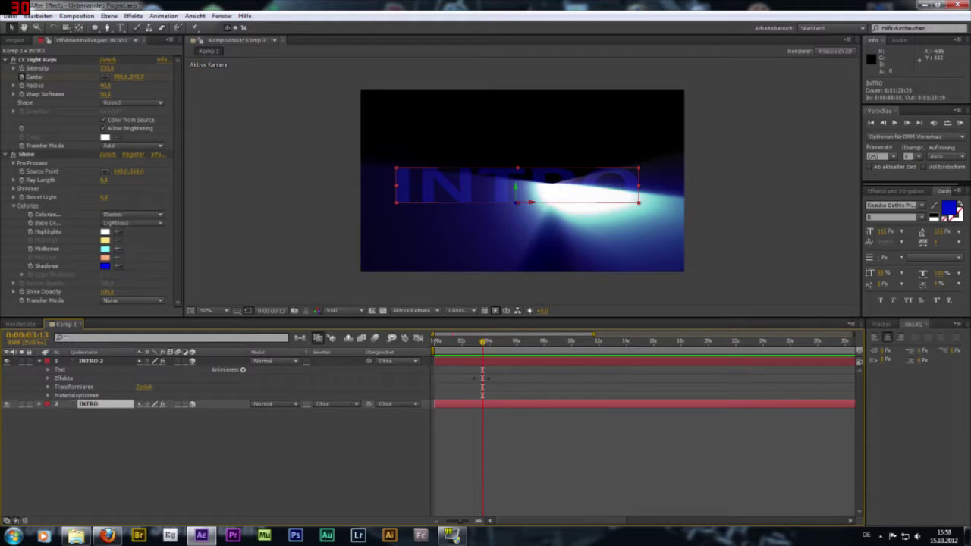
click(27, 154)
key(KP_0)
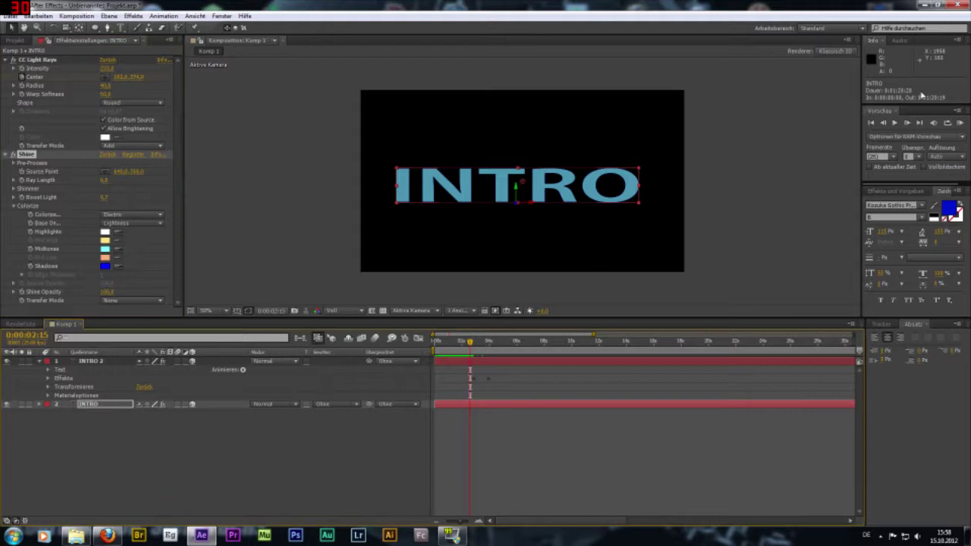
click(895, 123)
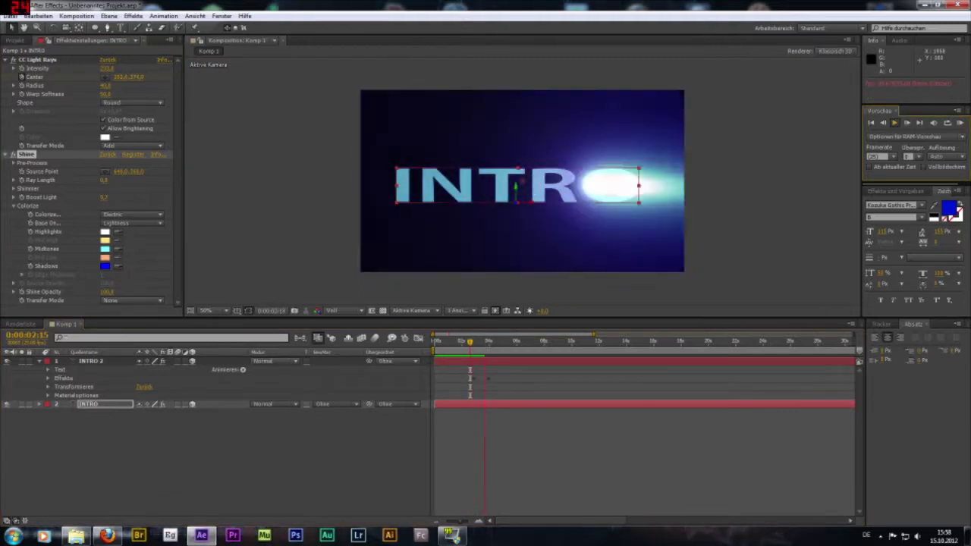
click(479, 355)
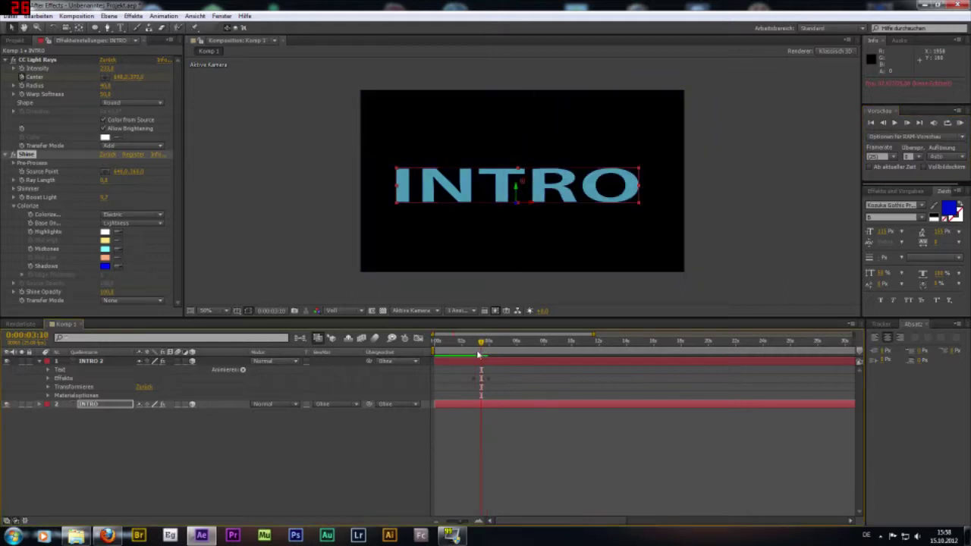